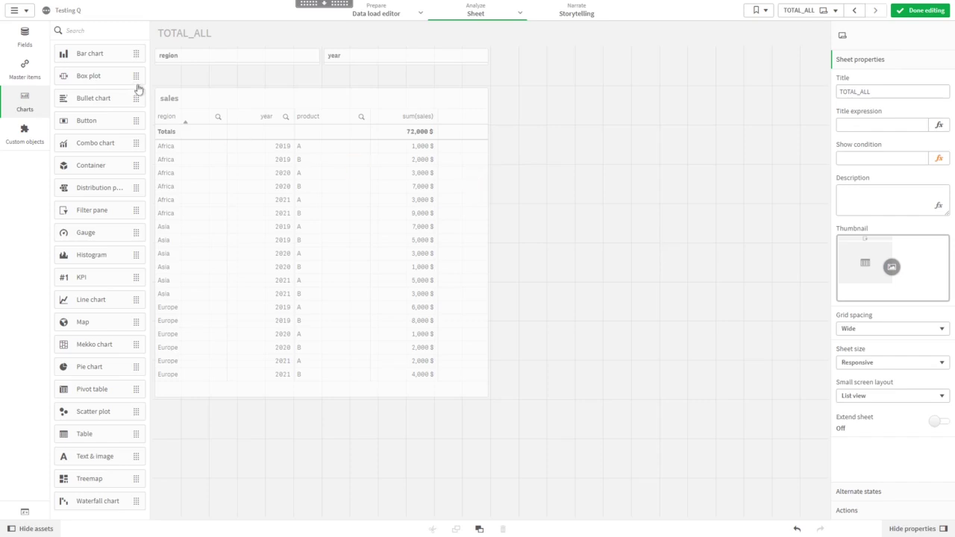
Select the sales table on the TOTAL_ALL sheet to show its column properties
left_click(320, 239)
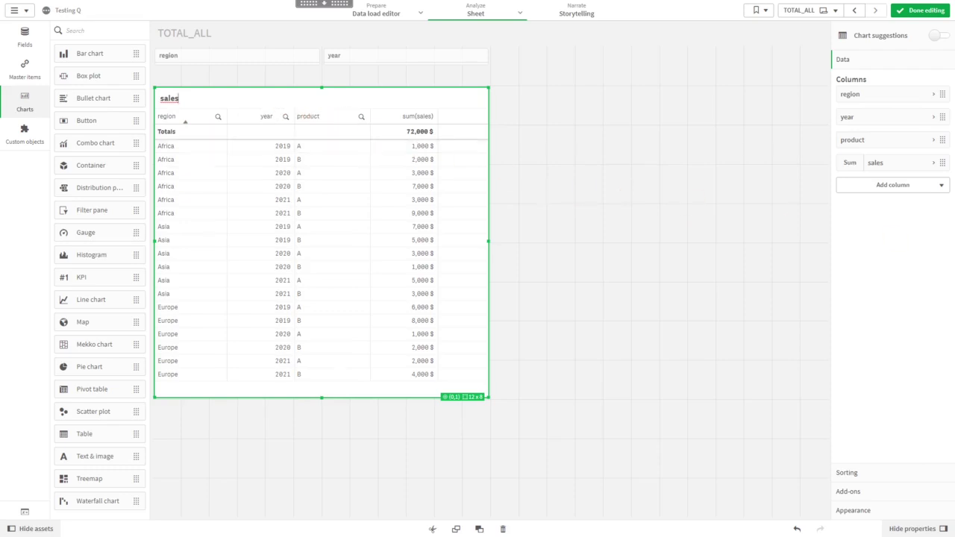
Add a new measure column to the sales table with the expression sum(ALL sales)
left_click(890, 188)
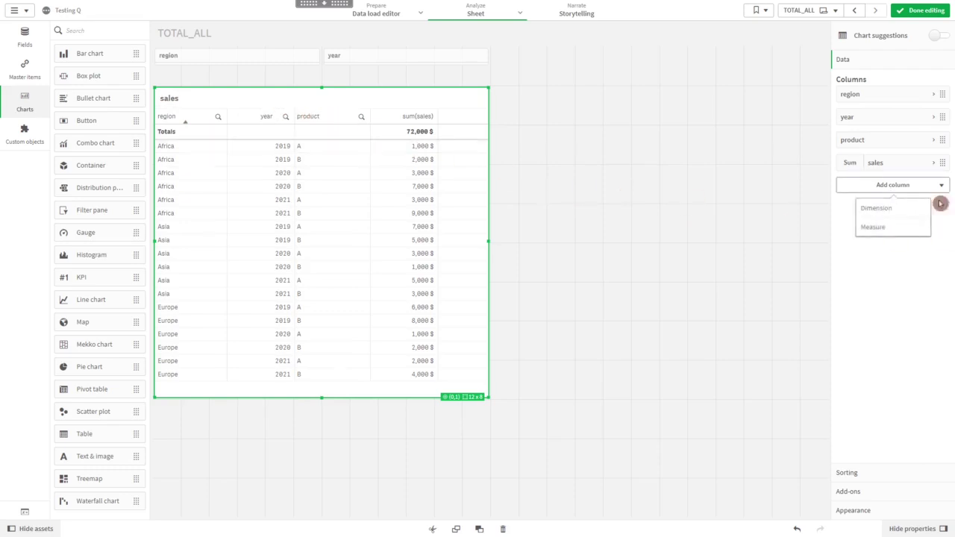
left_click(887, 227)
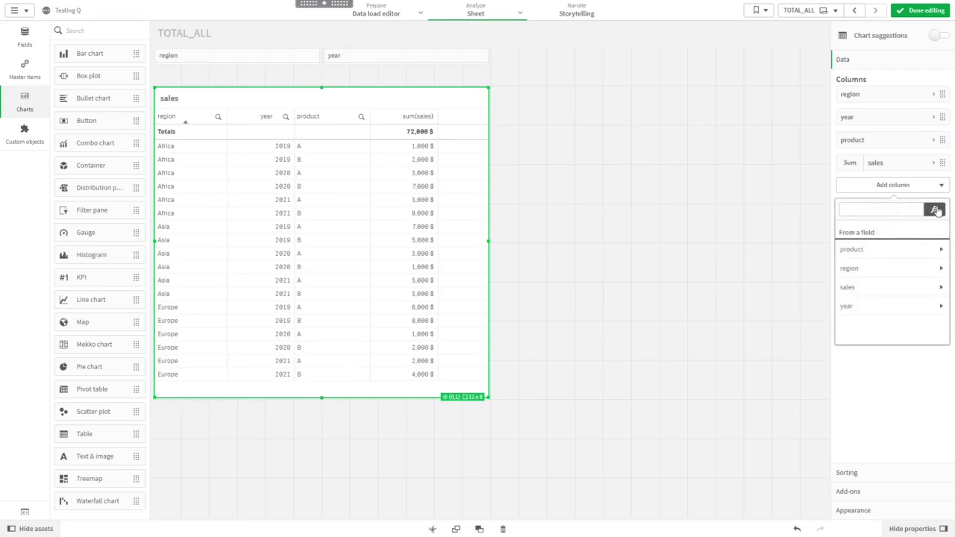
left_click(935, 210)
type("s")
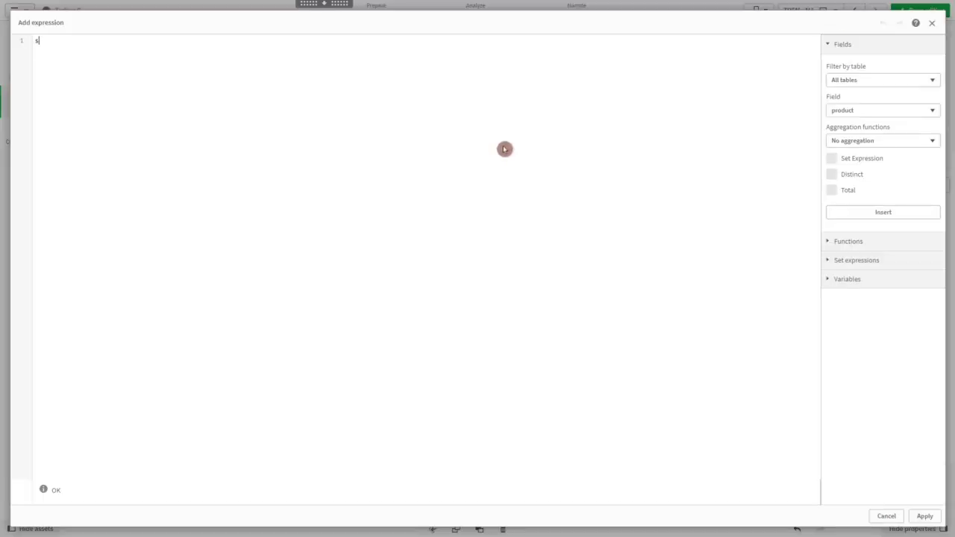
type("um")
type("(AL")
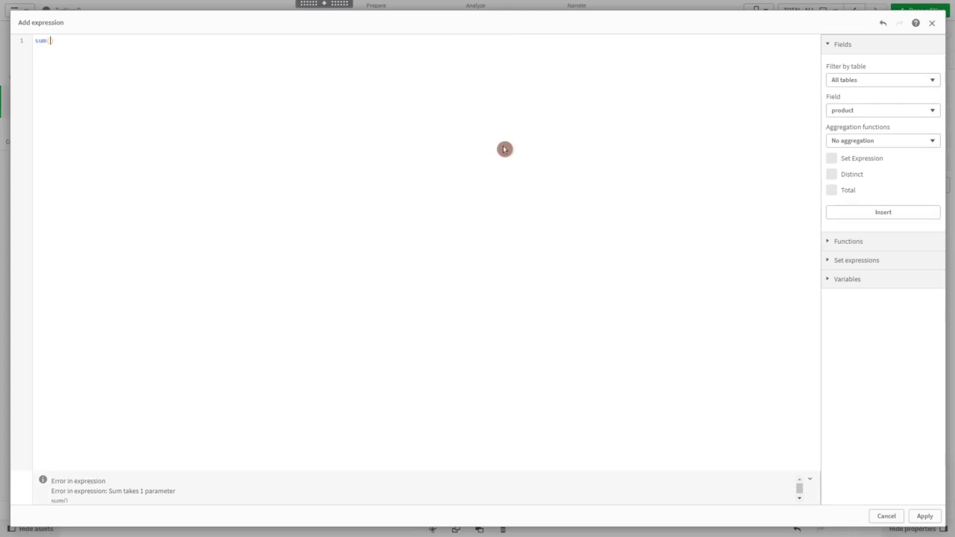
type("L ")
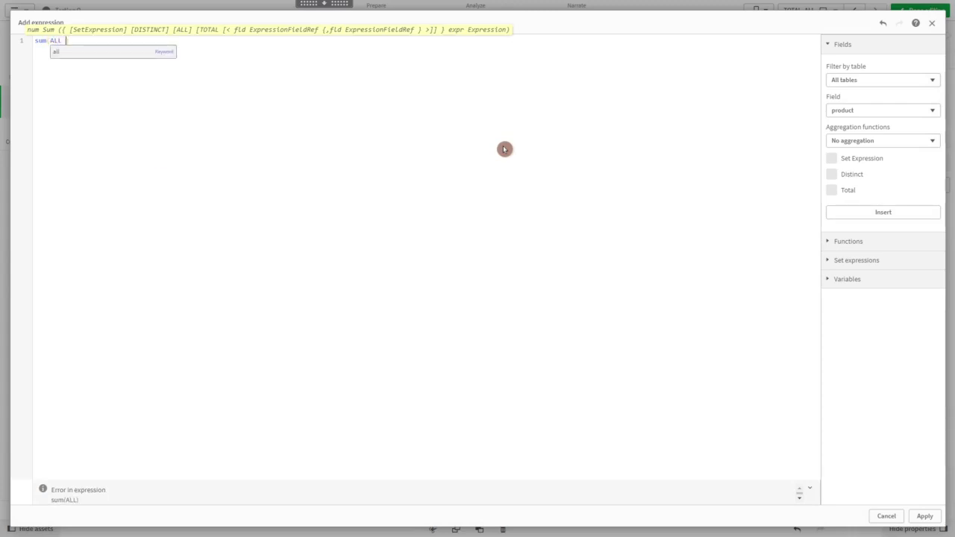
type("sales")
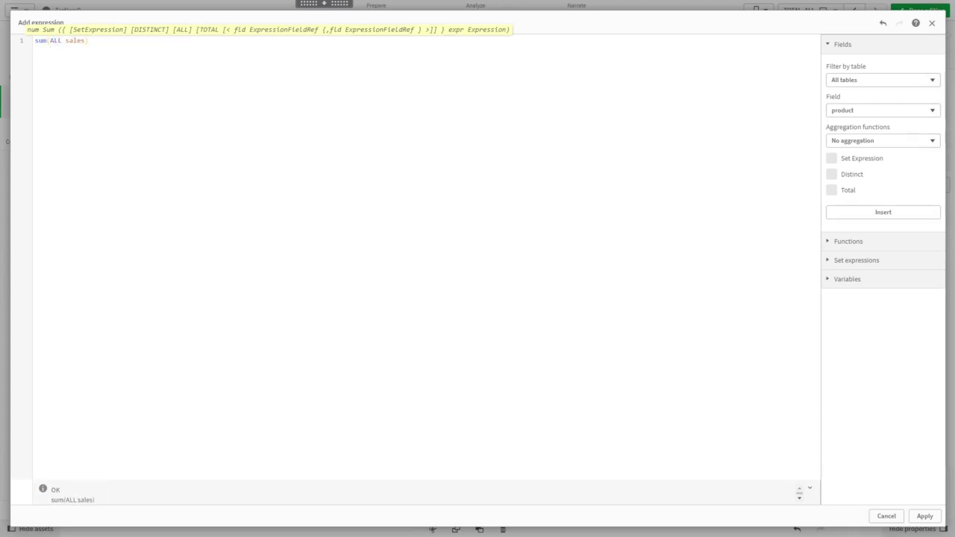
left_click(924, 516)
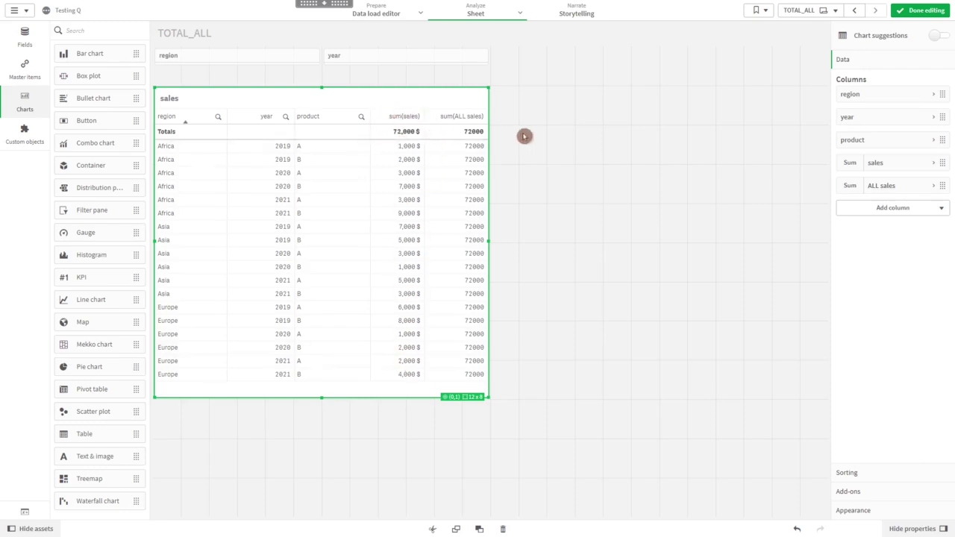
Add another measure column to the sales table with the expression sum(TOTAL sales)
left_click(916, 212)
left_click(891, 251)
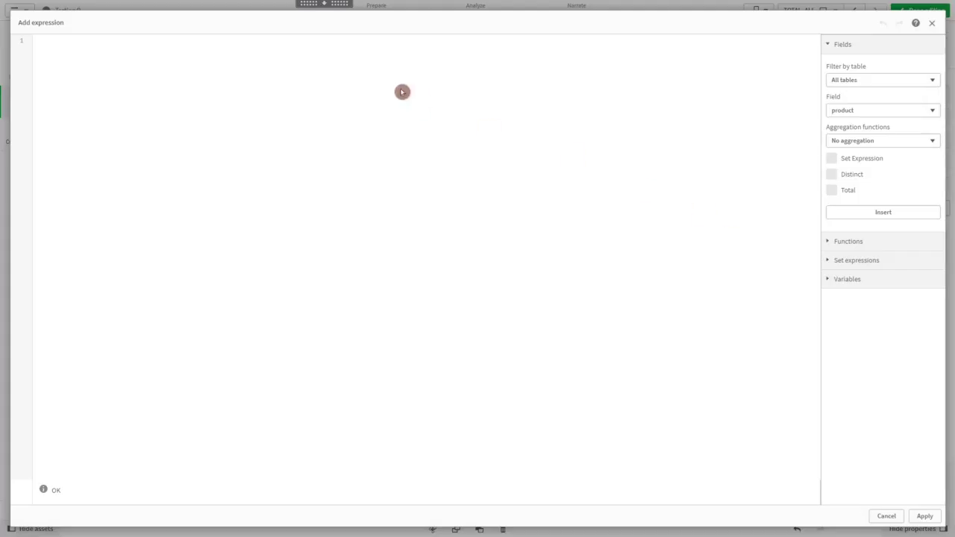
type("sum(")
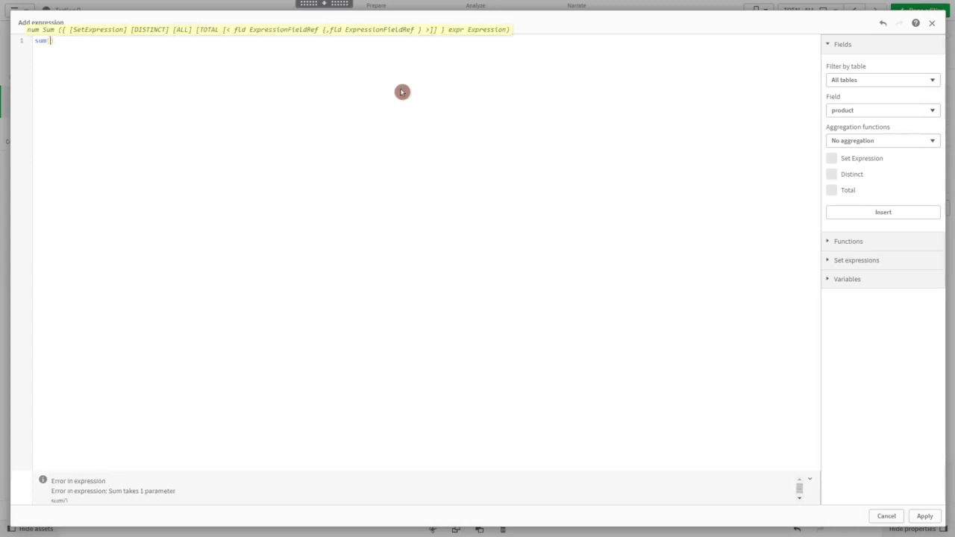
type("TOTAL ")
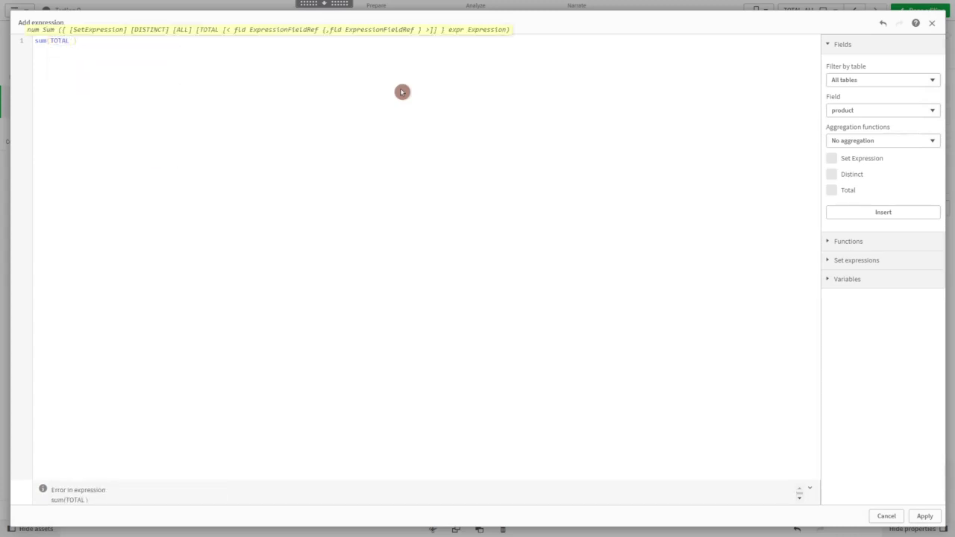
type("sales")
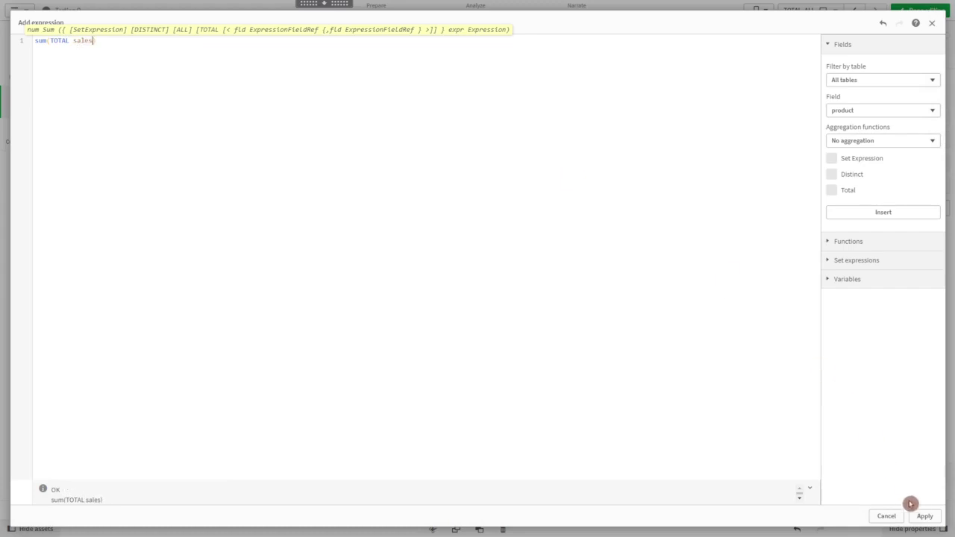
left_click(924, 516)
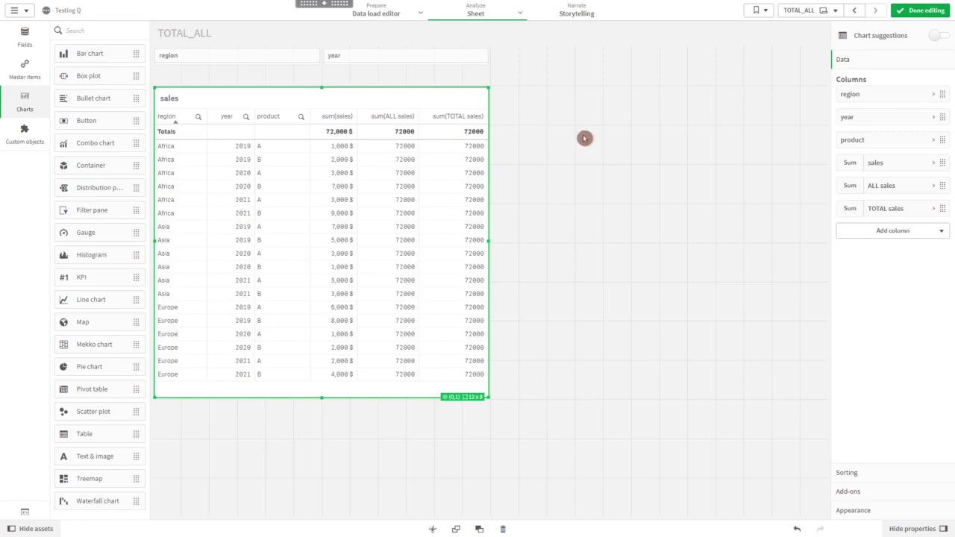
Exit editing, filter region to Africa to compare TOTAL and ALL, then clear it
left_click(923, 13)
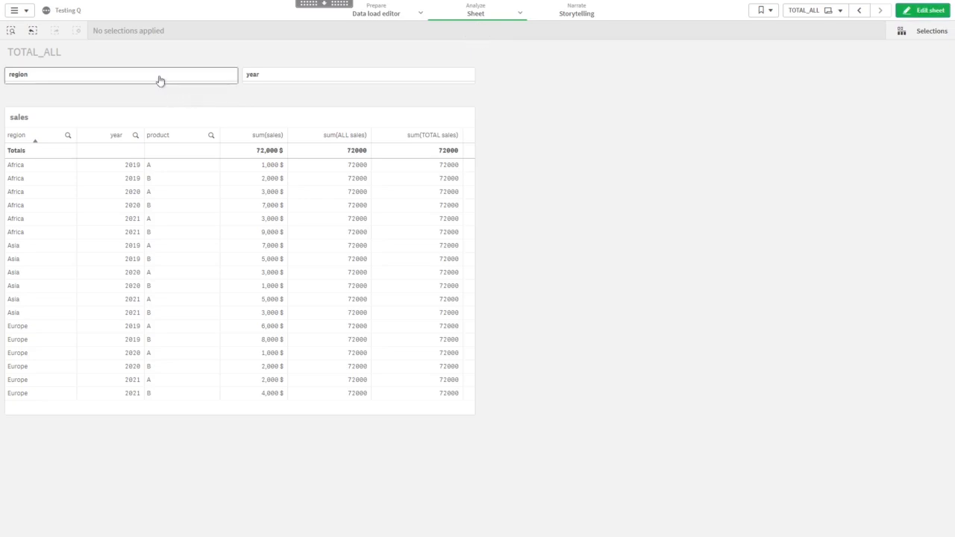
left_click(159, 79)
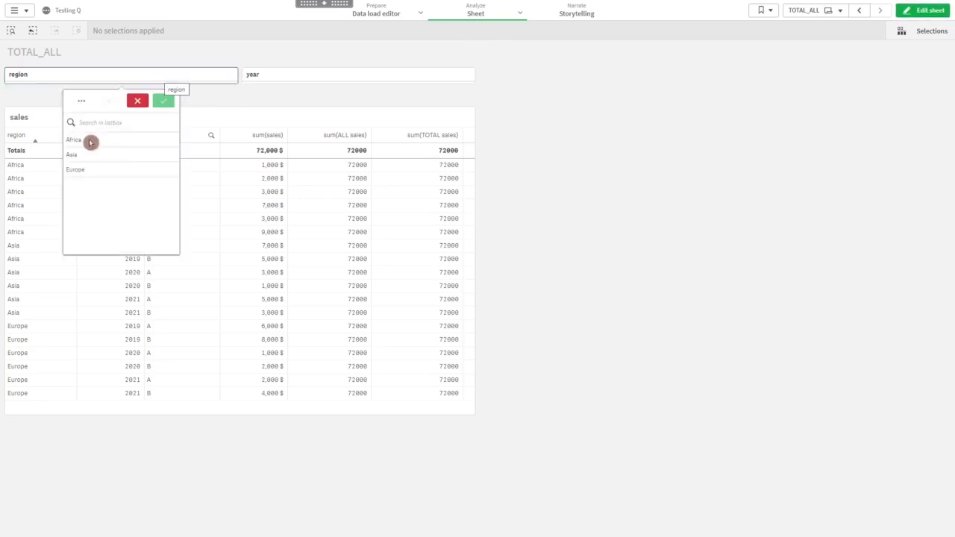
left_click(89, 141)
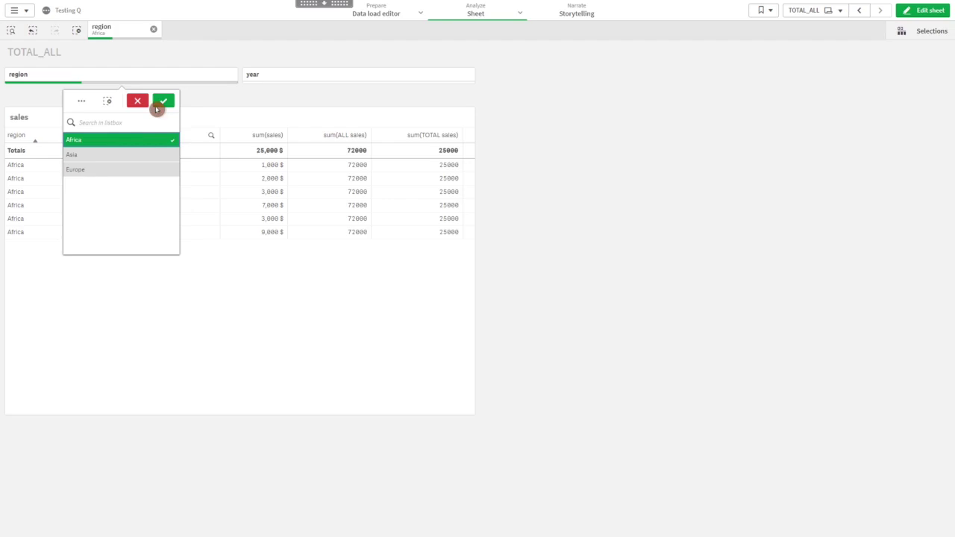
left_click(162, 101)
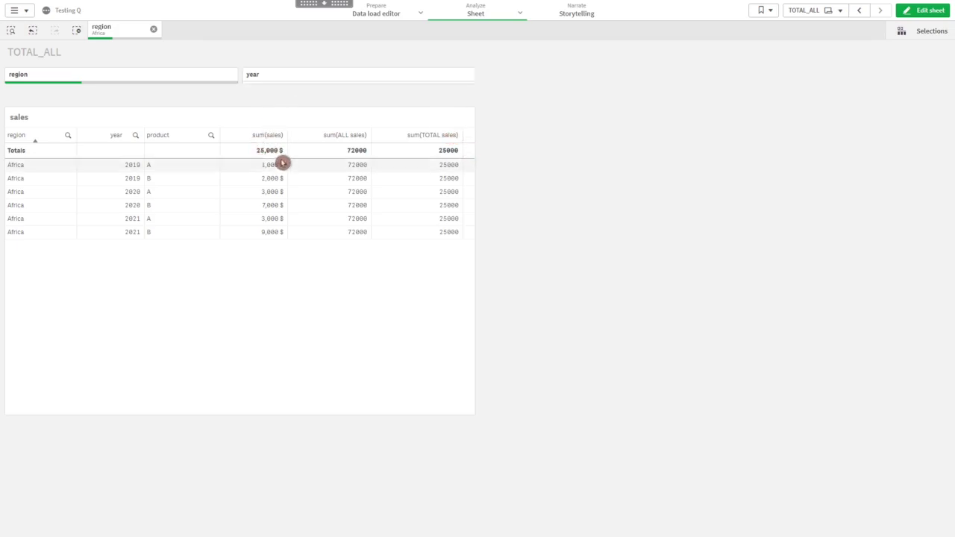
left_click(154, 29)
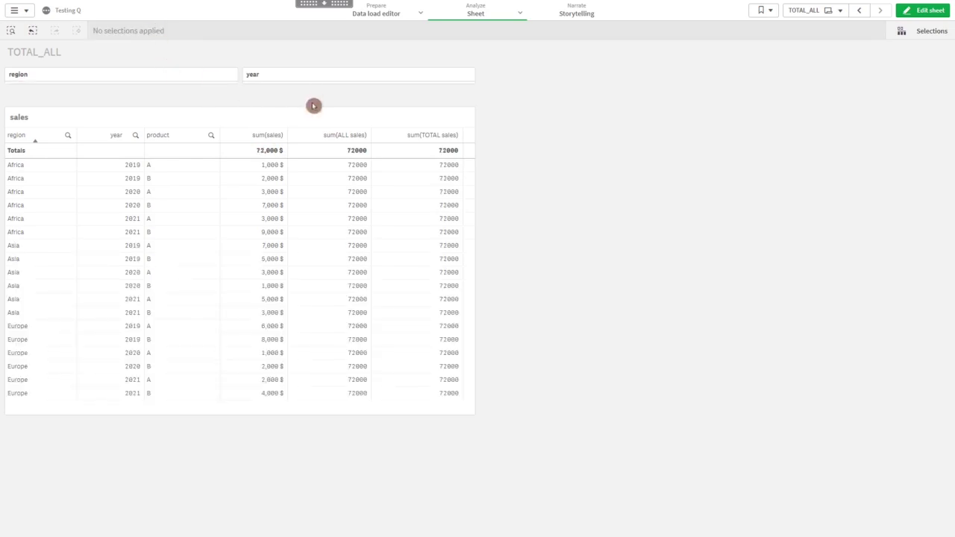
Filter year to 2019 to compare totals, clear the filter, and return to editing
left_click(307, 79)
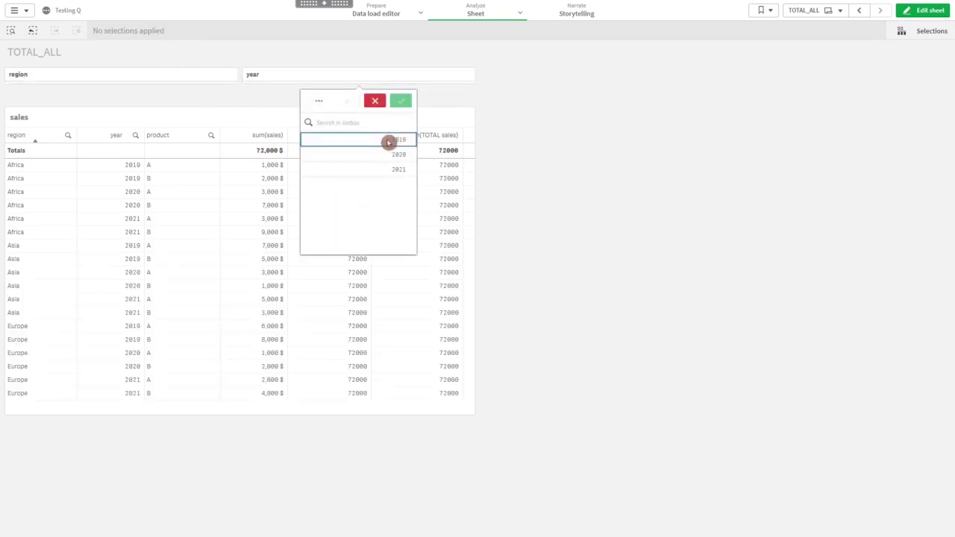
left_click(388, 142)
left_click(400, 101)
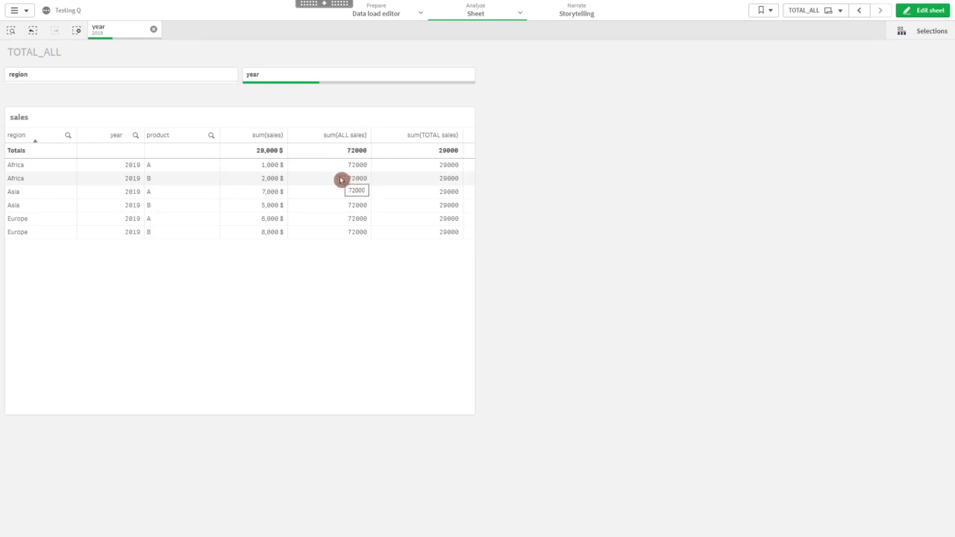
left_click(153, 29)
left_click(924, 11)
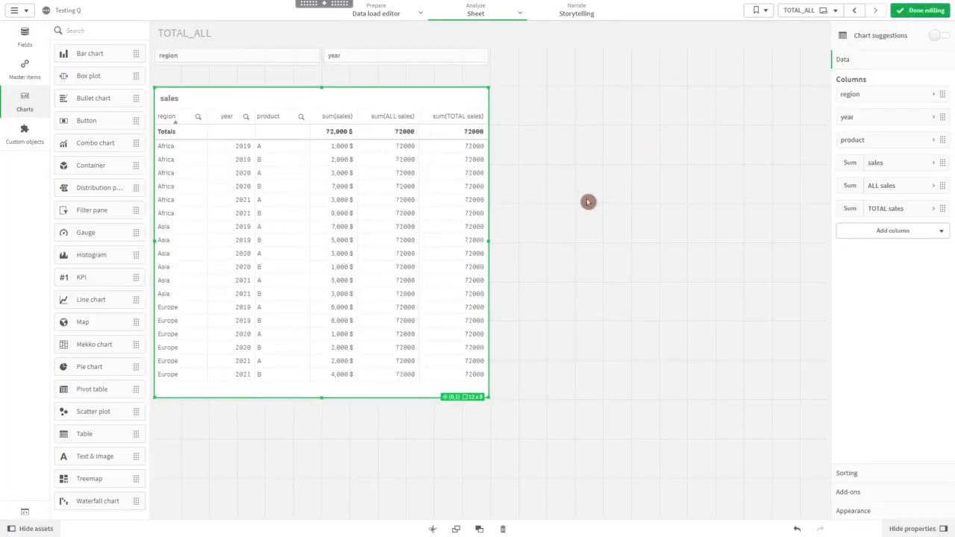
Add a measure column with expression sum({1} TOTAL sales), correcting the misspelled field name
left_click(878, 230)
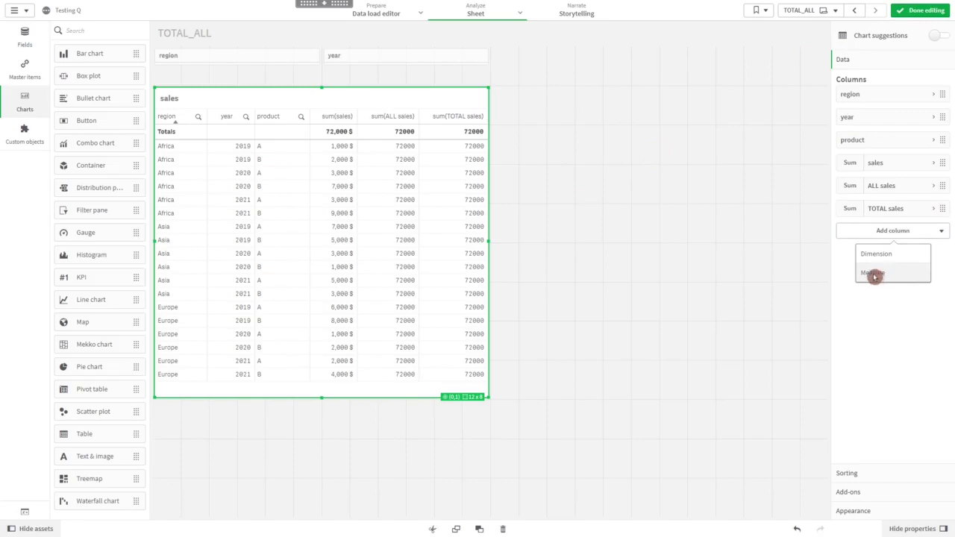
left_click(881, 275)
left_click(937, 252)
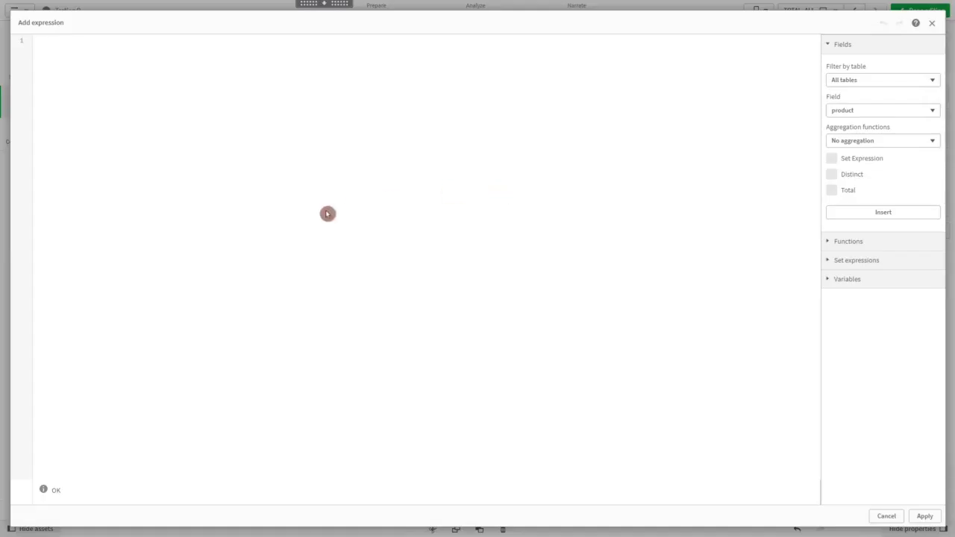
type("sum")
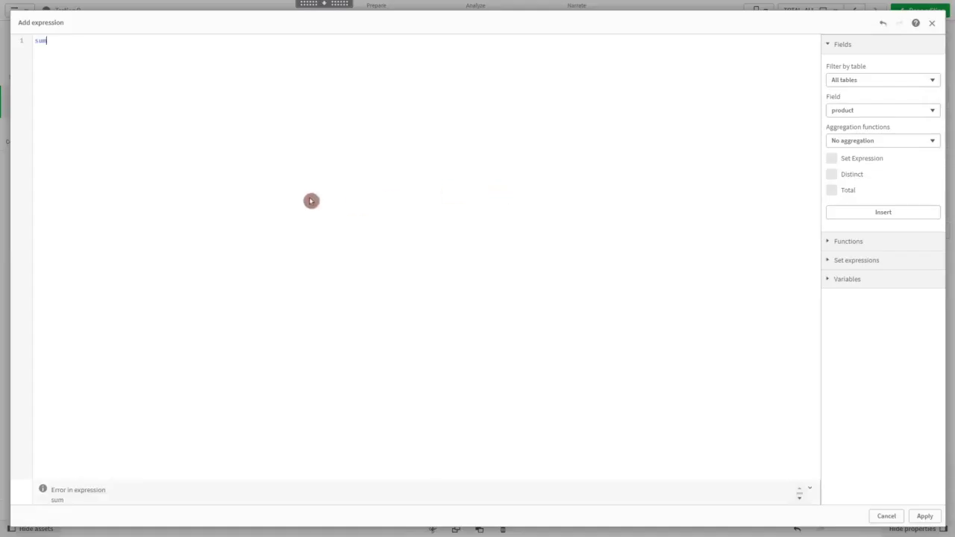
type("(")
type("salse")
key("BackSpace")
key("BackSpace")
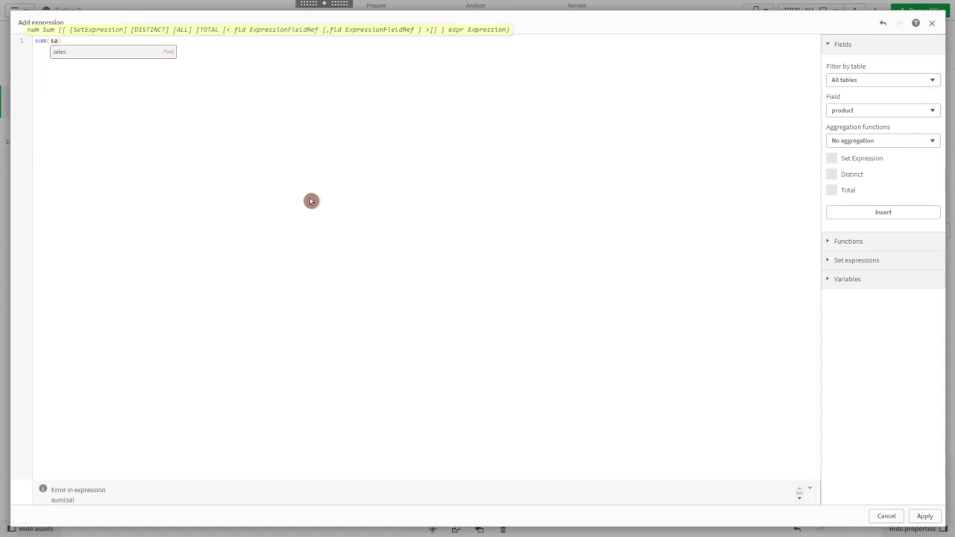
type("es")
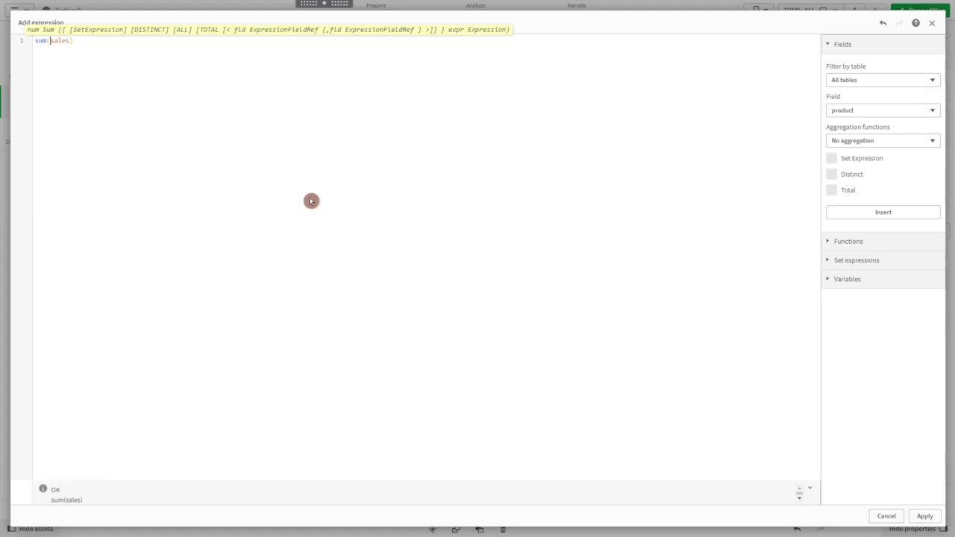
type("{1")
type("} TOTAL")
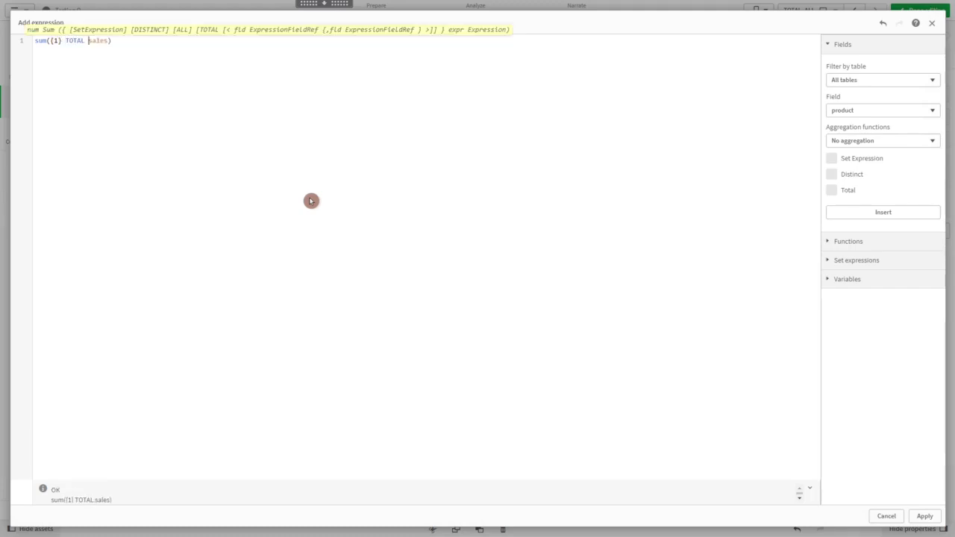
left_click(924, 517)
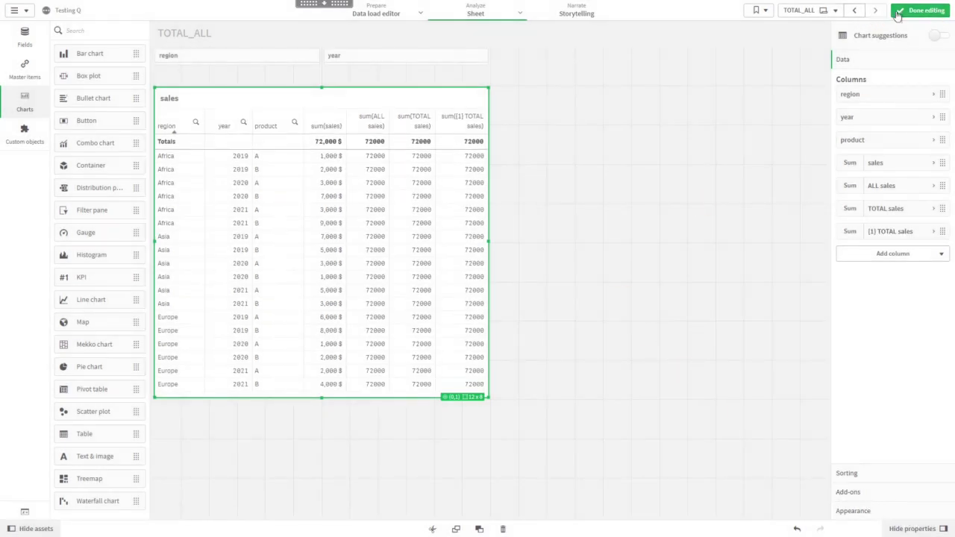
left_click(922, 11)
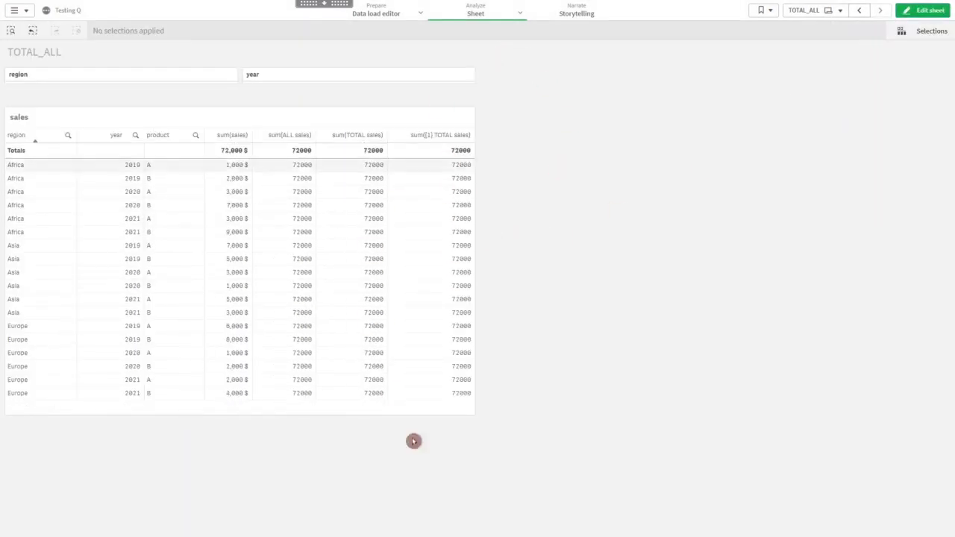
left_click(108, 77)
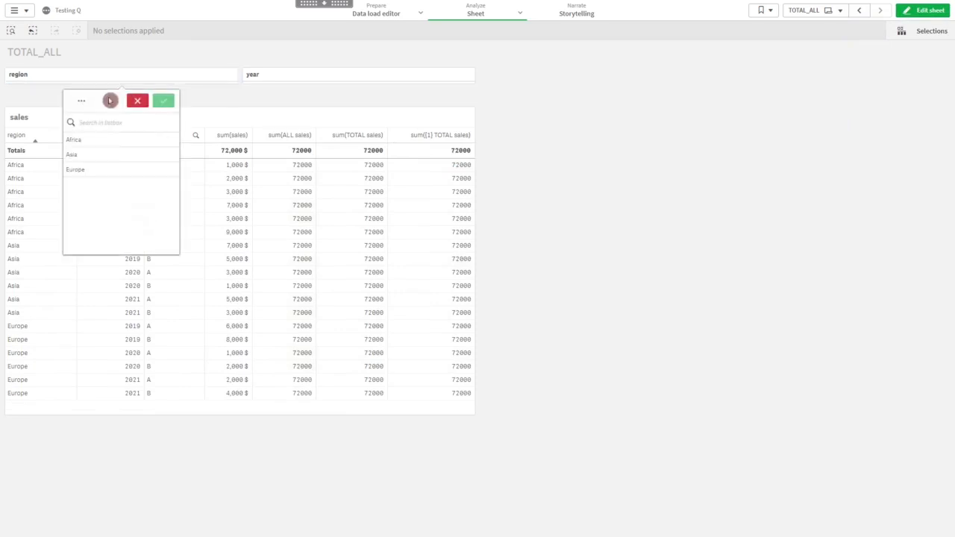
left_click(92, 141)
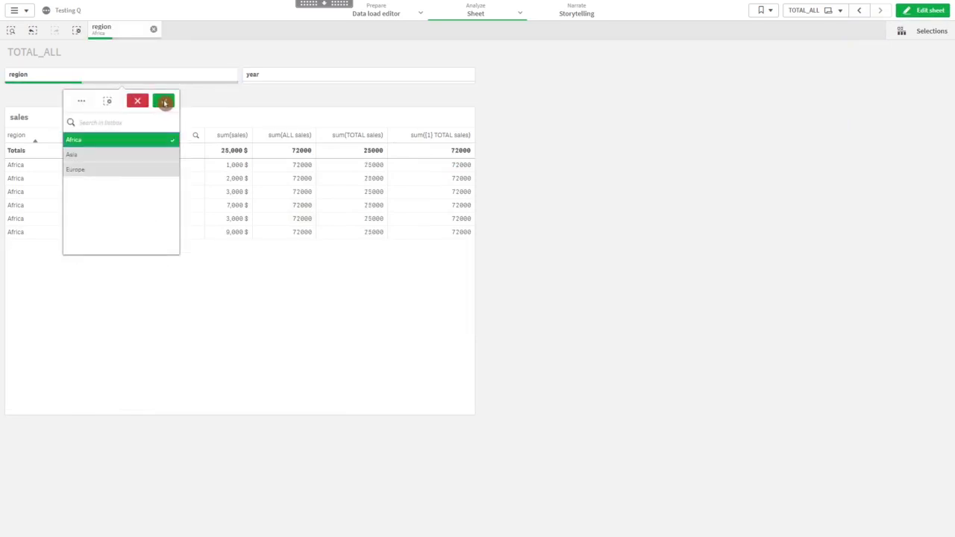
left_click(164, 102)
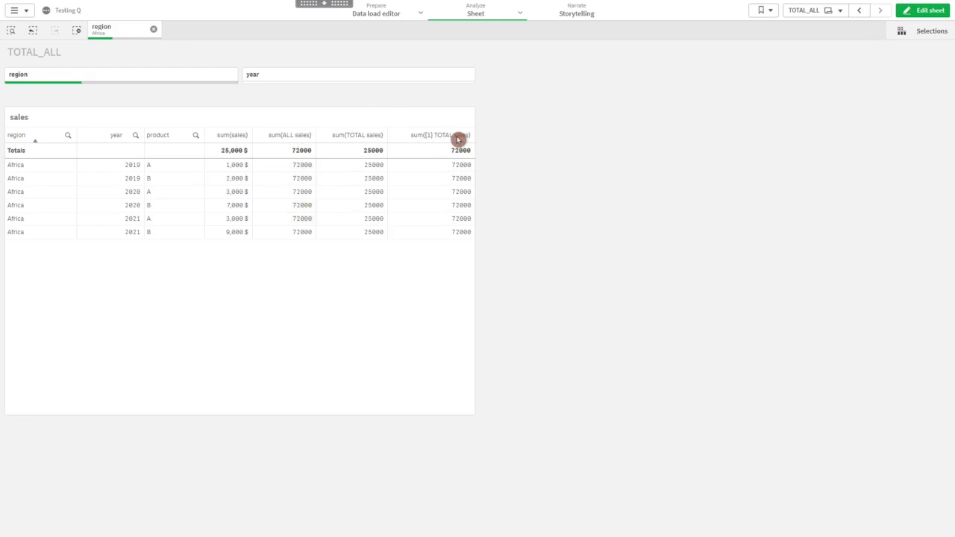
left_click(153, 29)
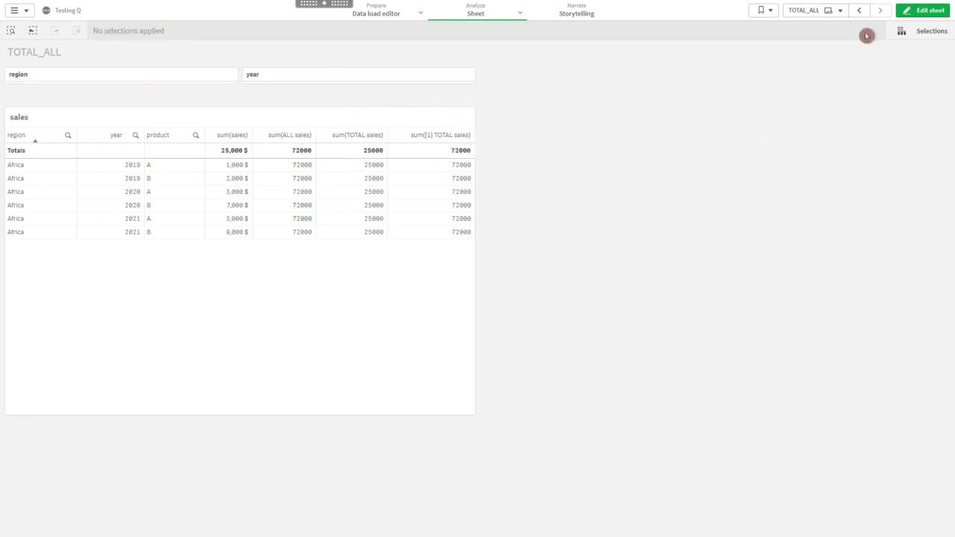
left_click(929, 11)
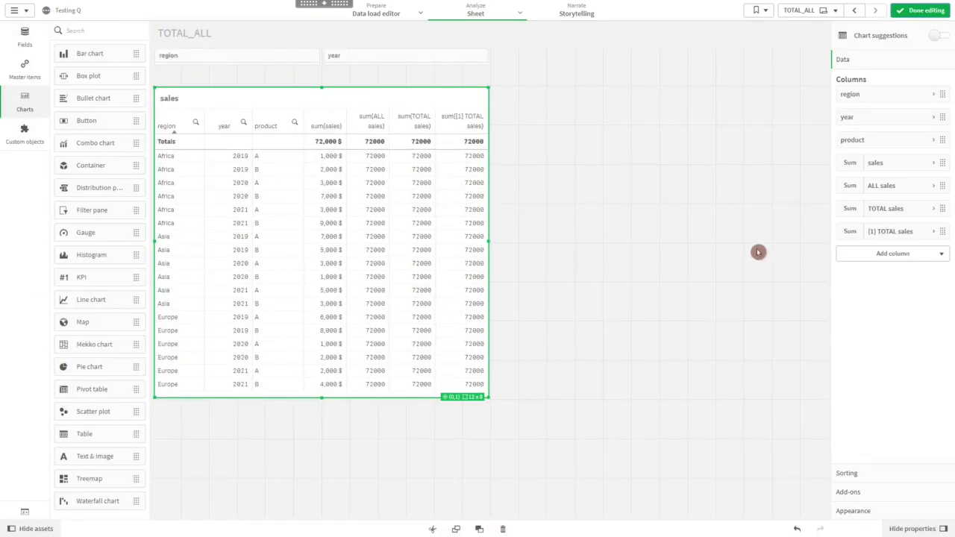
Delete the [1] TOTAL sales column and change TOTAL sales to sum(TOTAL<region> sales)
right_click(890, 237)
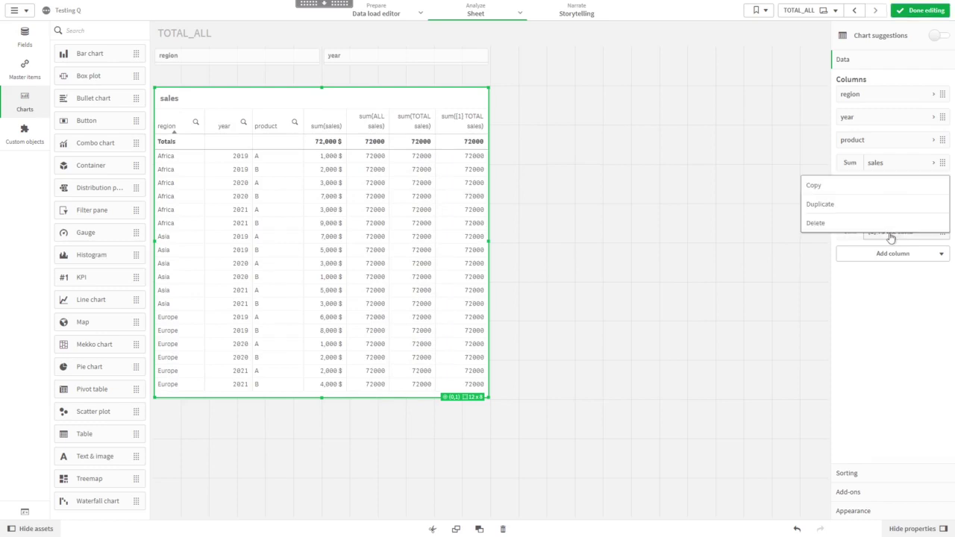
left_click(818, 224)
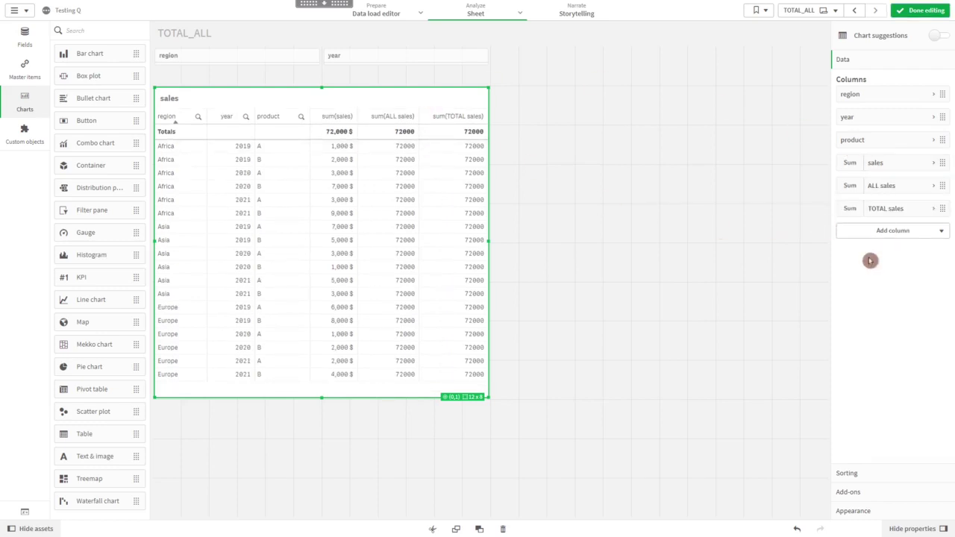
left_click(914, 212)
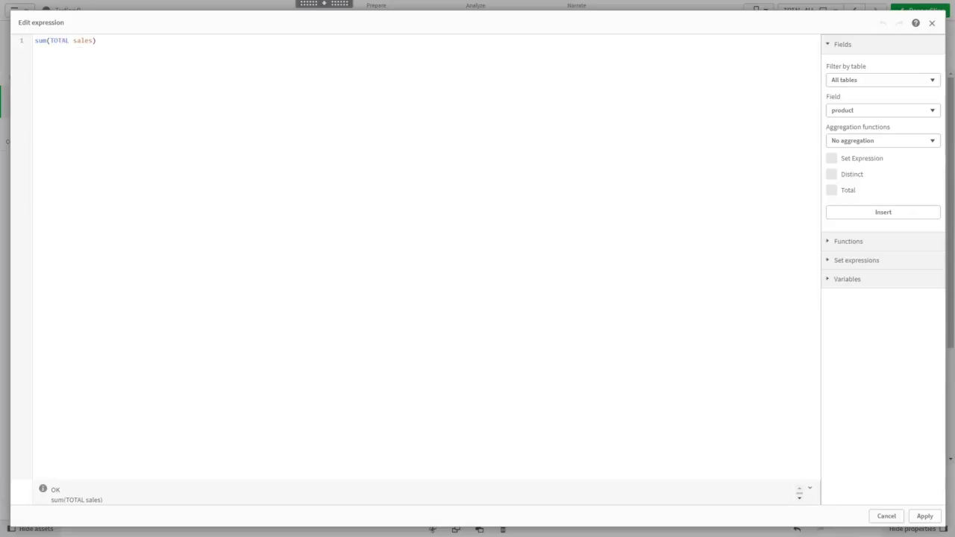
left_click(69, 40)
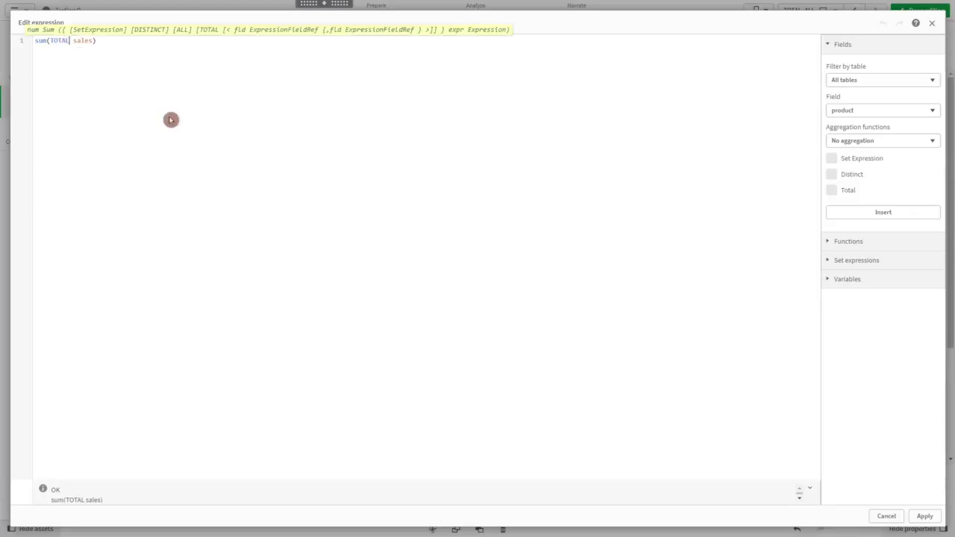
type("<>")
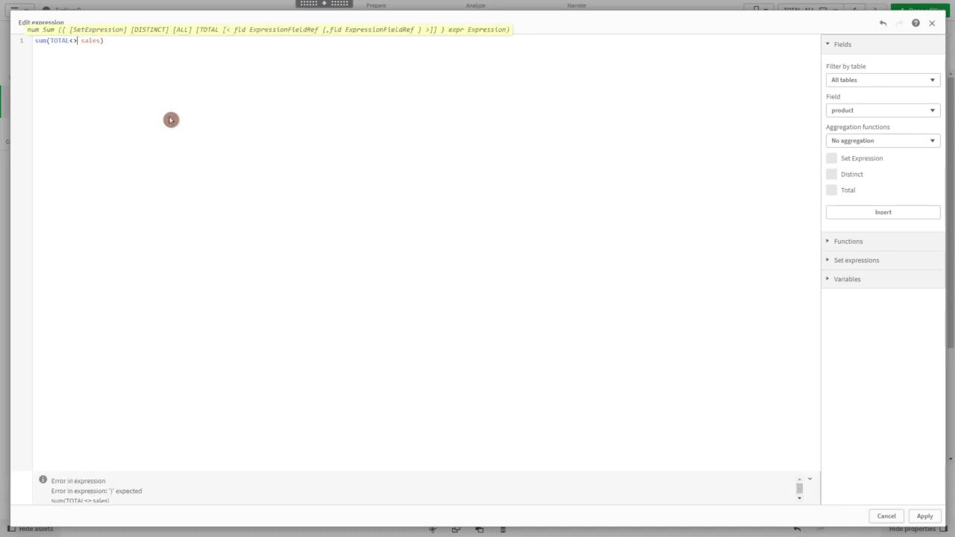
type("region")
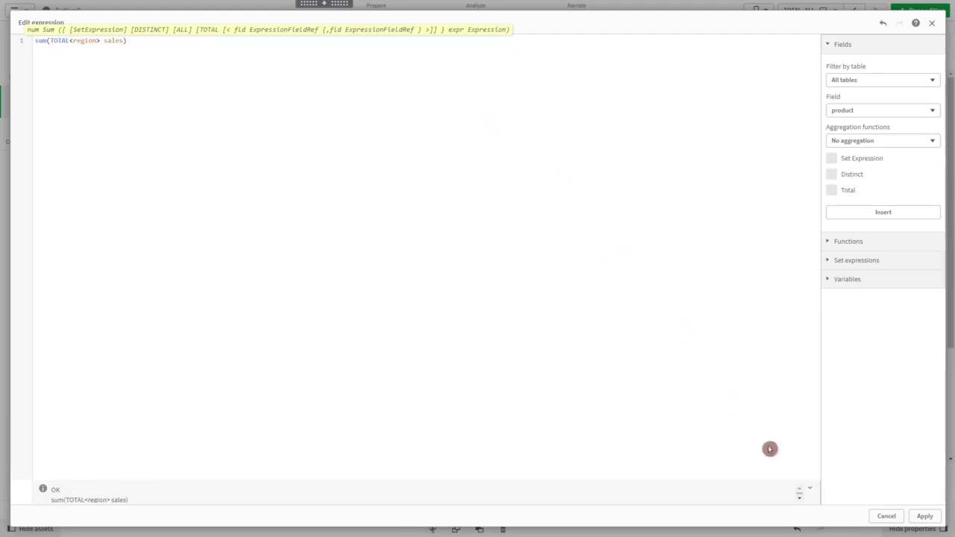
left_click(924, 516)
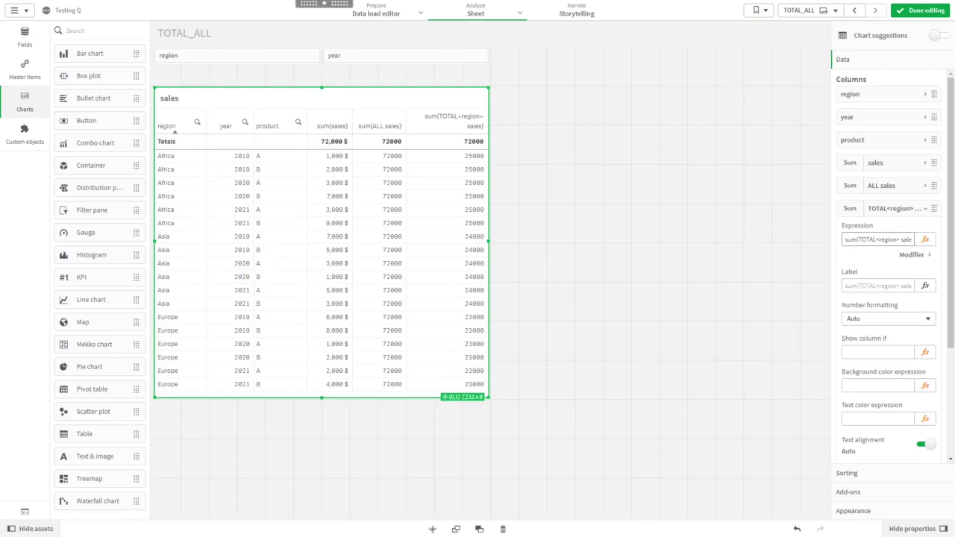
Edit the TOTAL column expression to sum(TOTAL<region, year> sales)
left_click(925, 240)
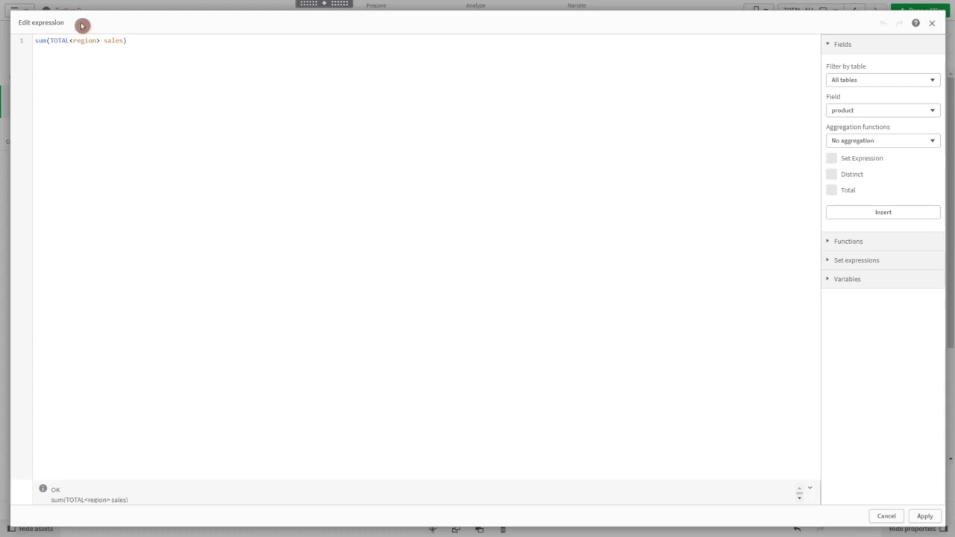
left_click(168, 89)
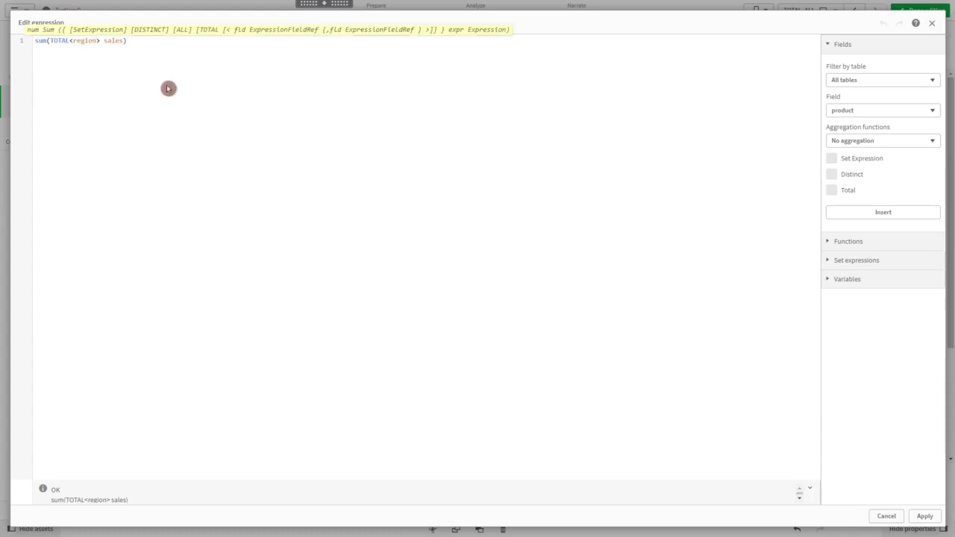
type(", year")
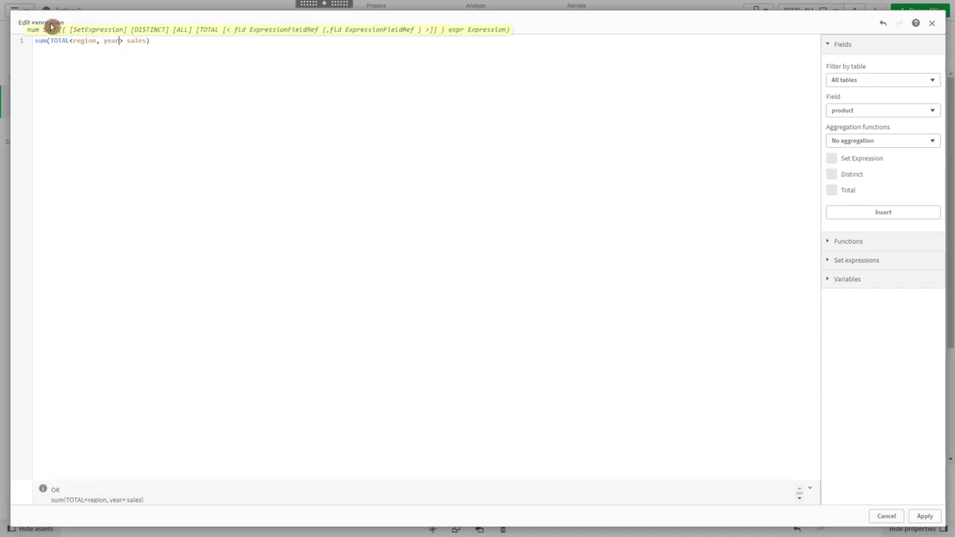
left_click(923, 517)
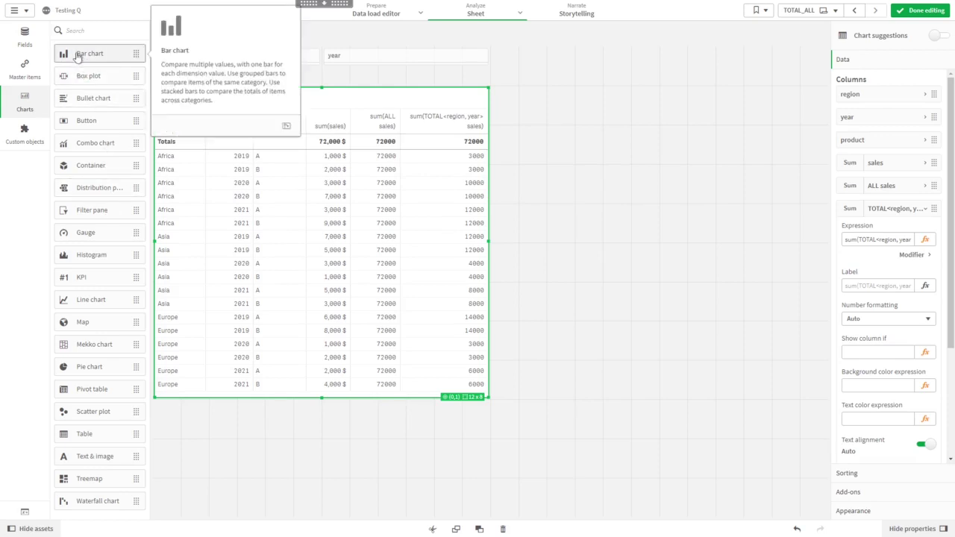
Place a new bar chart beside the table with region as its dimension
left_click_drag(86, 57, 639, 231)
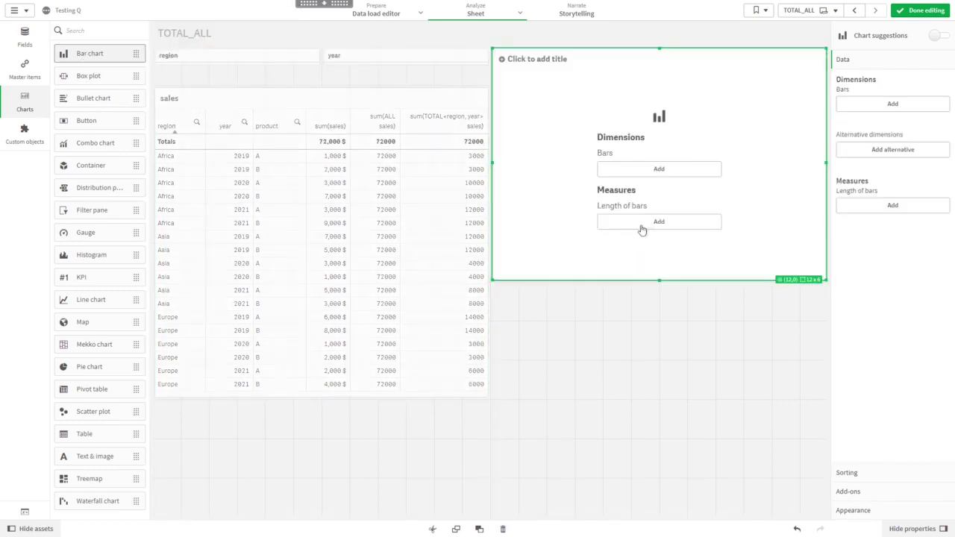
left_click(654, 170)
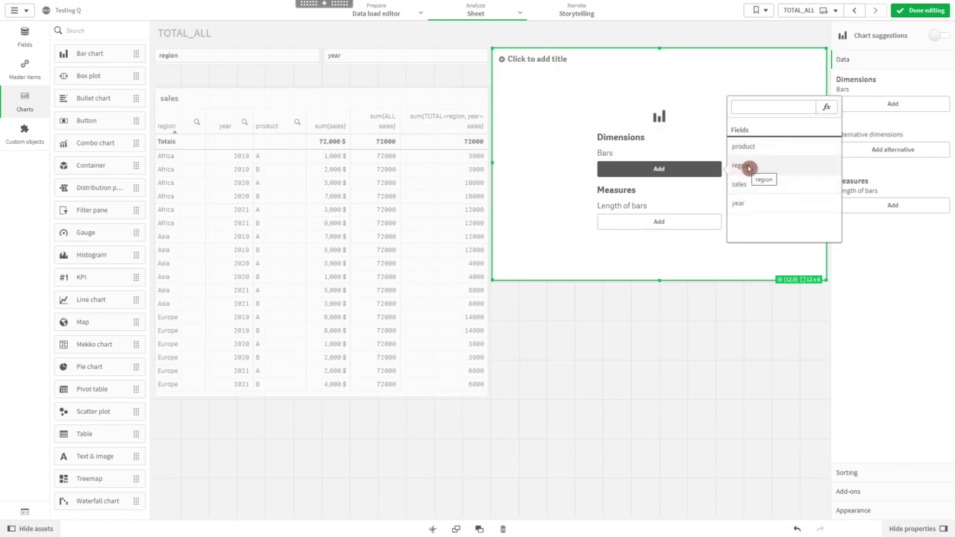
left_click(748, 167)
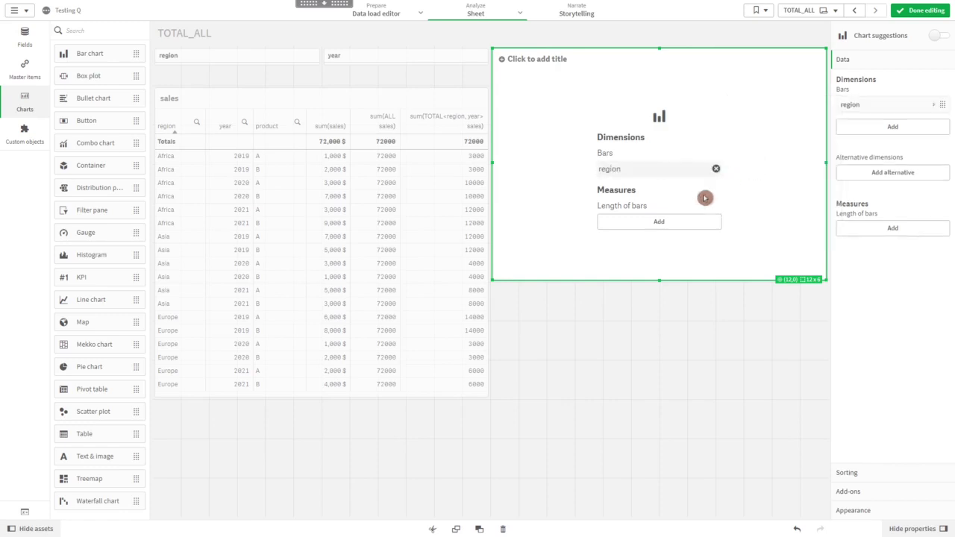
left_click(695, 223)
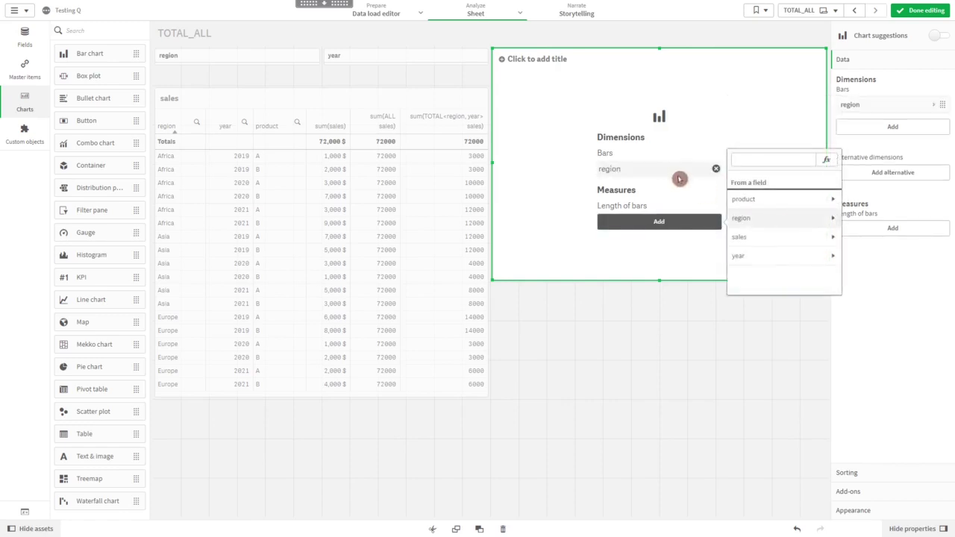
left_click(744, 113)
Add product as the bars dimension and Sum(sales) as the measure
left_click(872, 133)
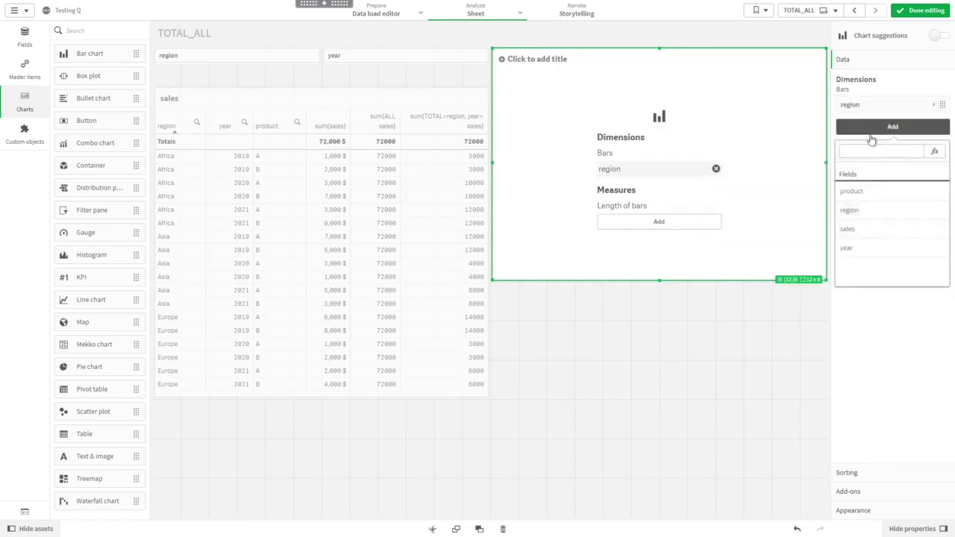
left_click(855, 192)
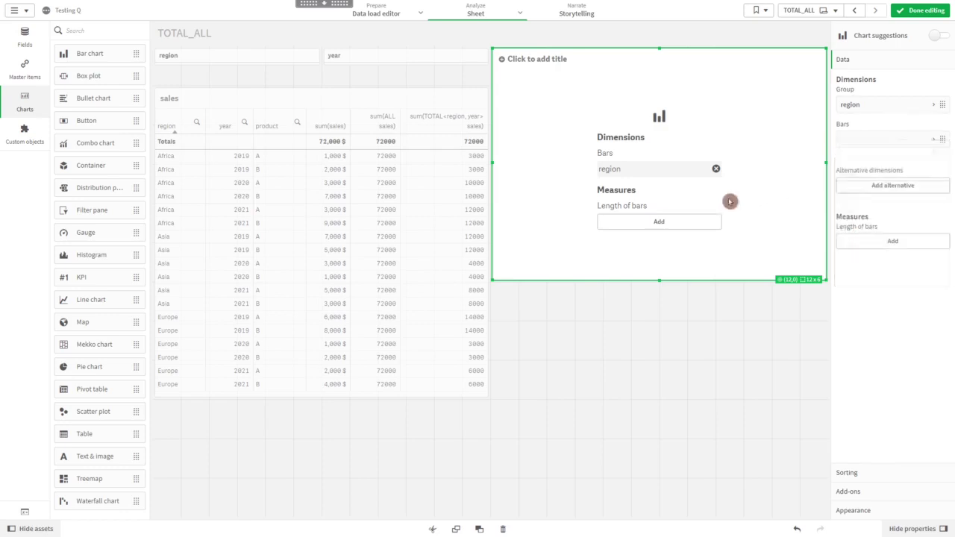
left_click(698, 240)
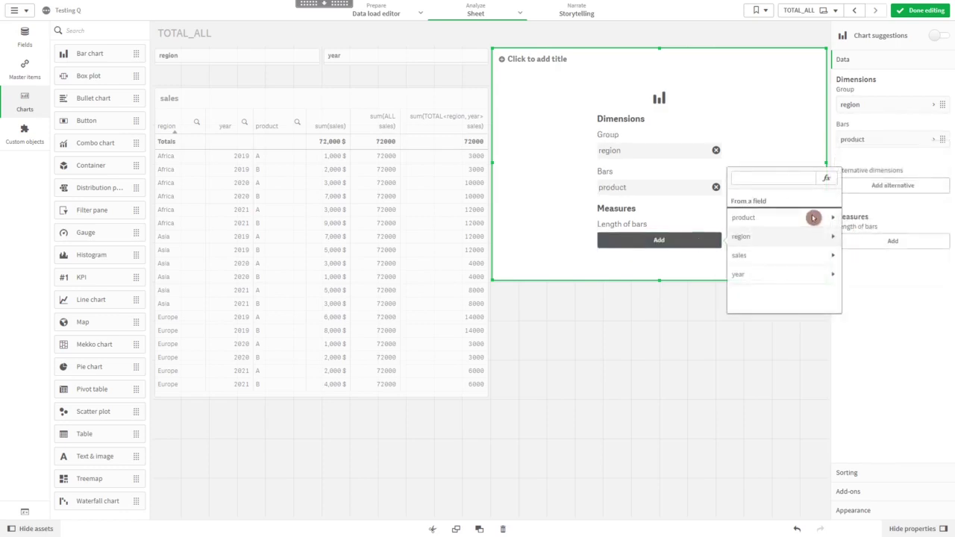
left_click(772, 256)
left_click(751, 215)
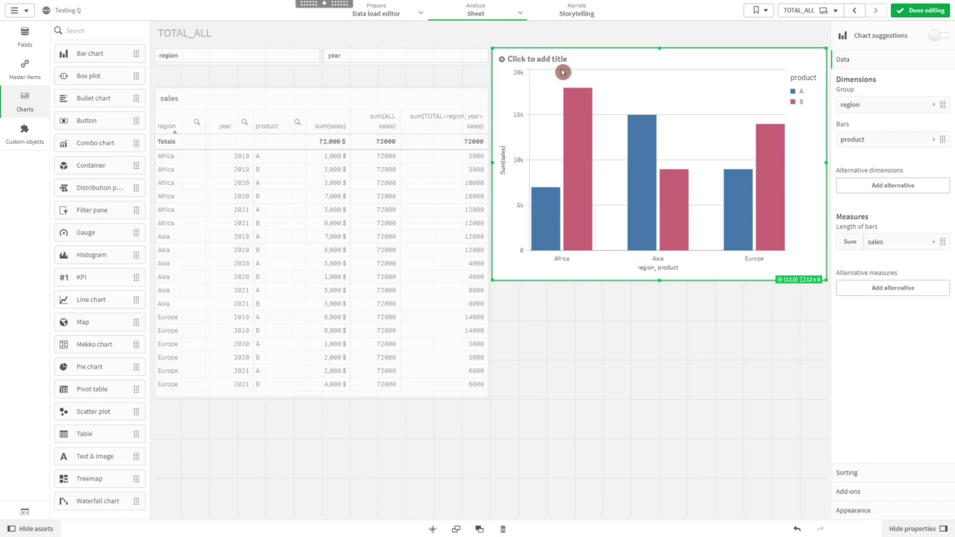
Change the bar measure expression to Sum(sales)/sum(TOTAL sales)
left_click(911, 251)
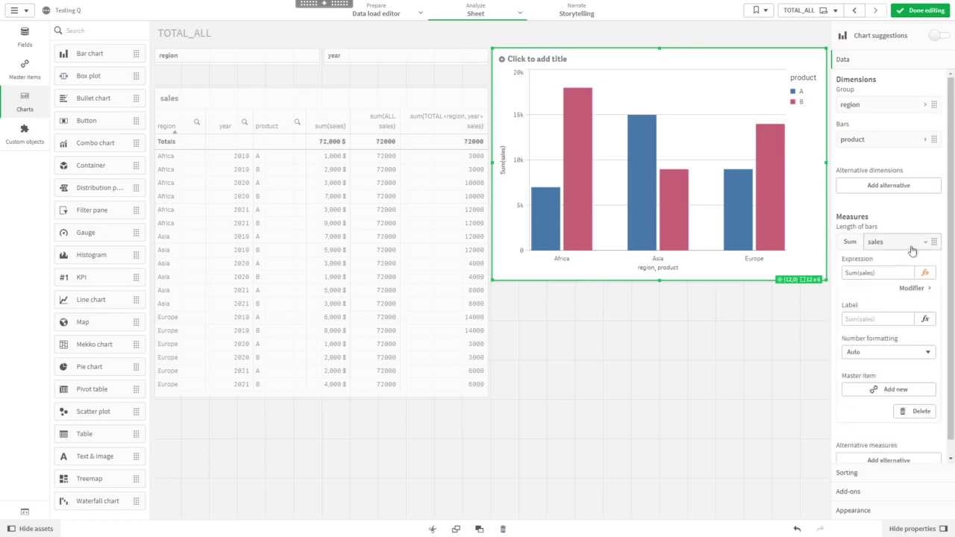
left_click(926, 275)
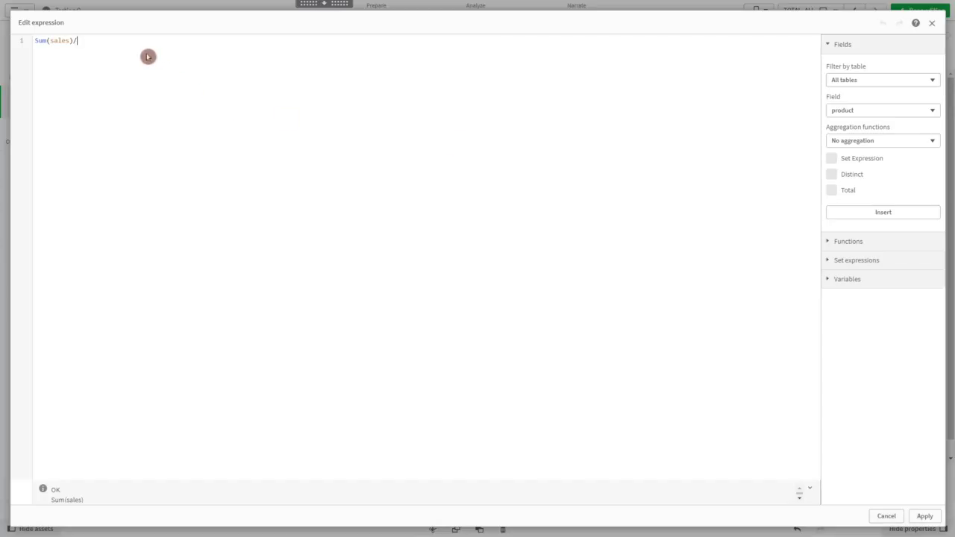
type("/sum()")
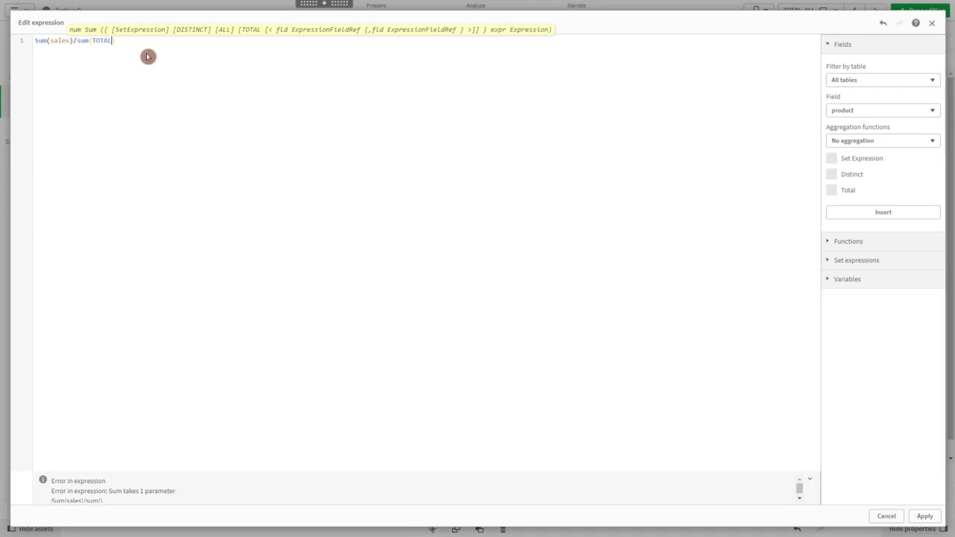
type(" sa")
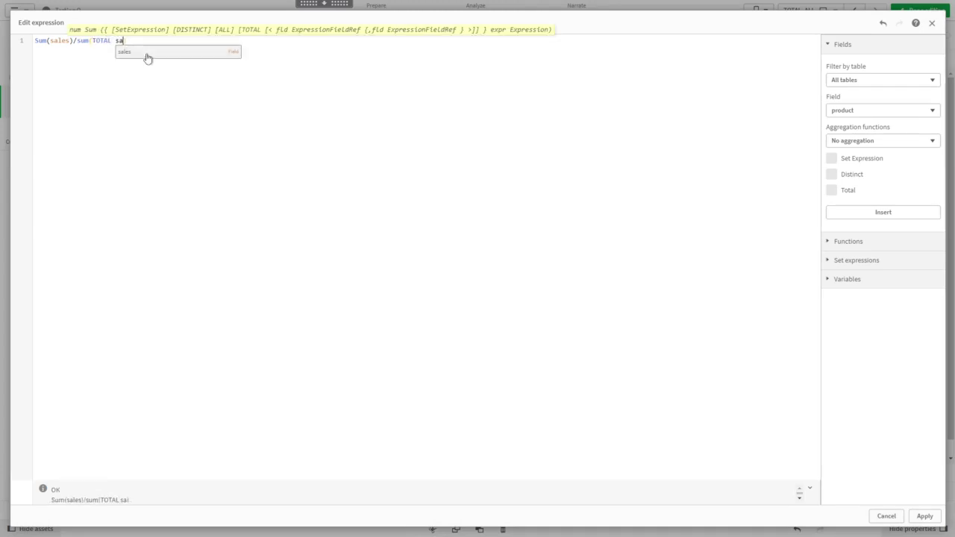
type("les")
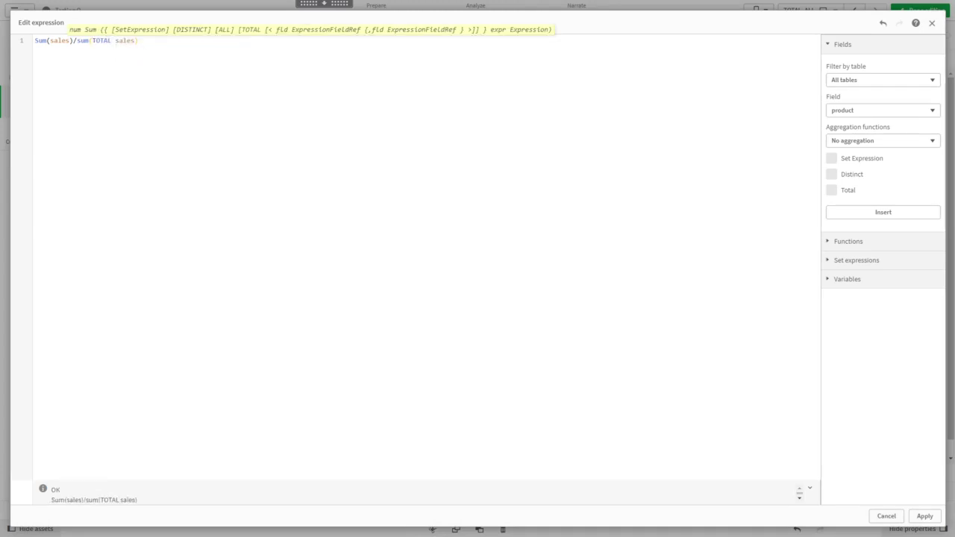
left_click(925, 516)
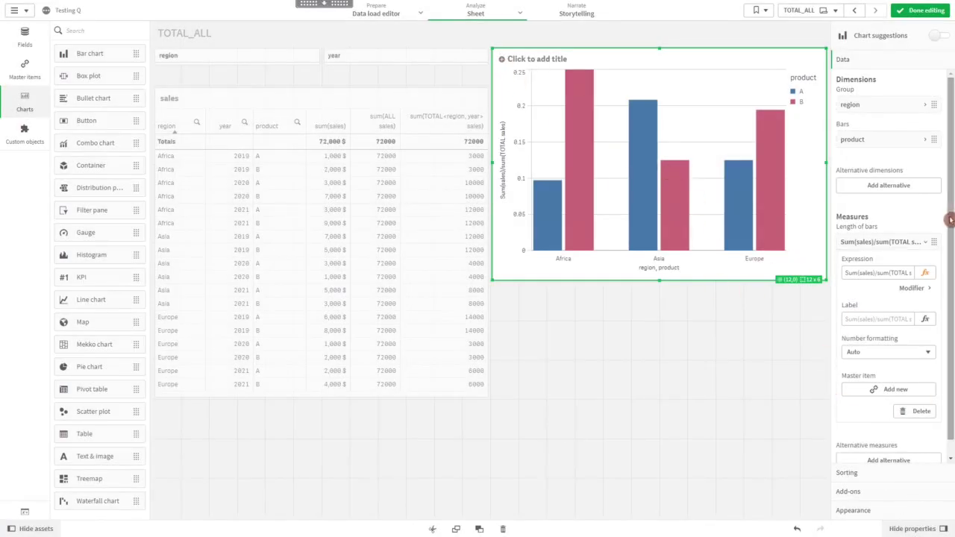
Format the bar measure as a Number using the one-decimal percentage format 12.3%
scroll(946, 246, "down", 1)
left_click(874, 337)
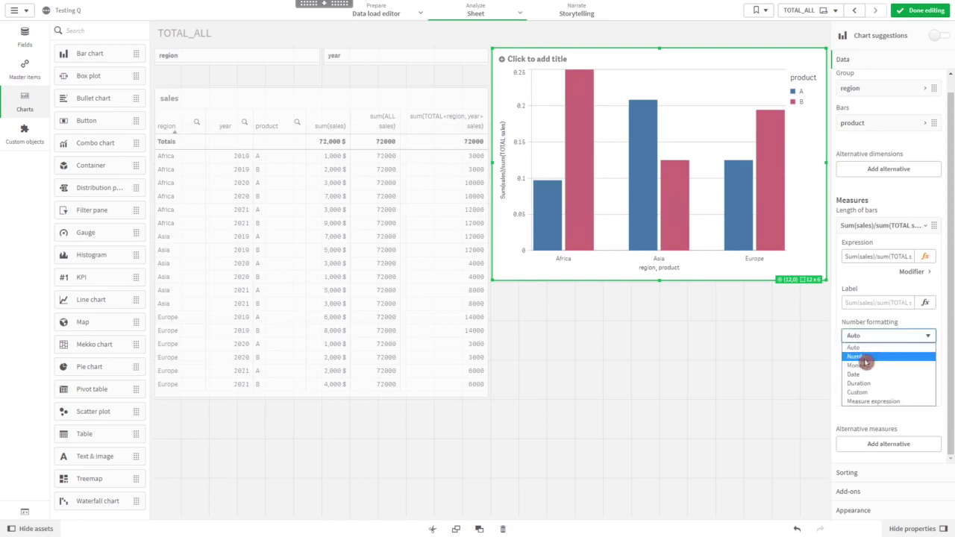
left_click(866, 361)
left_click(873, 387)
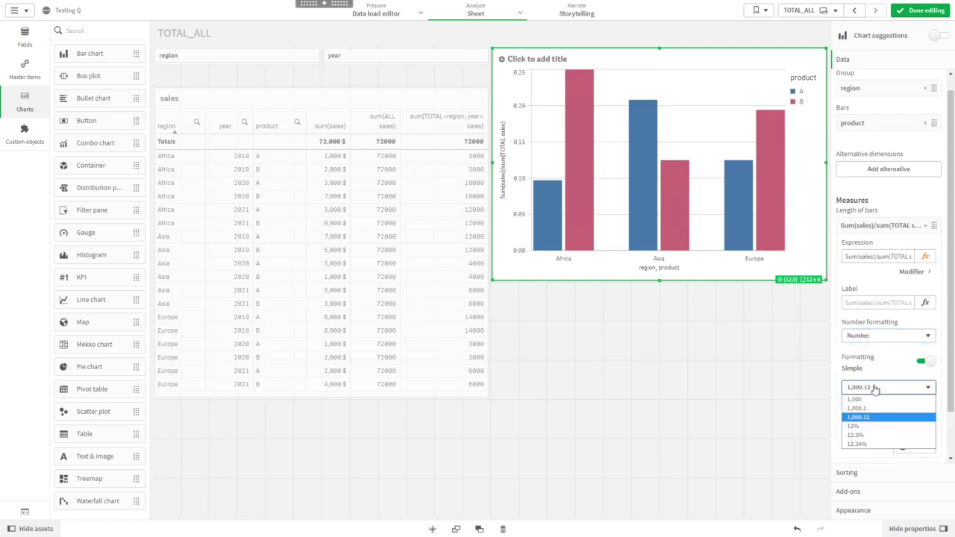
left_click(870, 433)
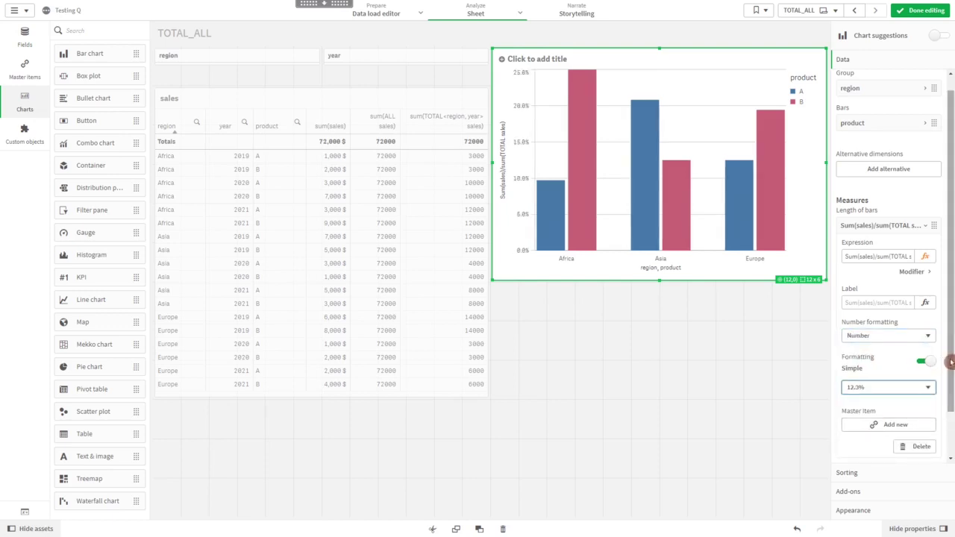
Turn on value labels in the chart's Appearance > Presentation settings
scroll(941, 365, "down", 3)
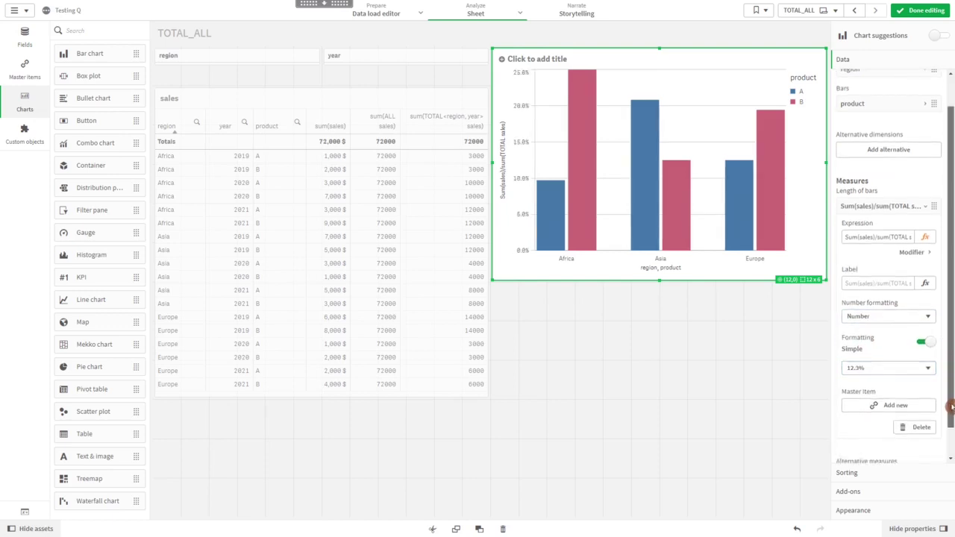
left_click(845, 512)
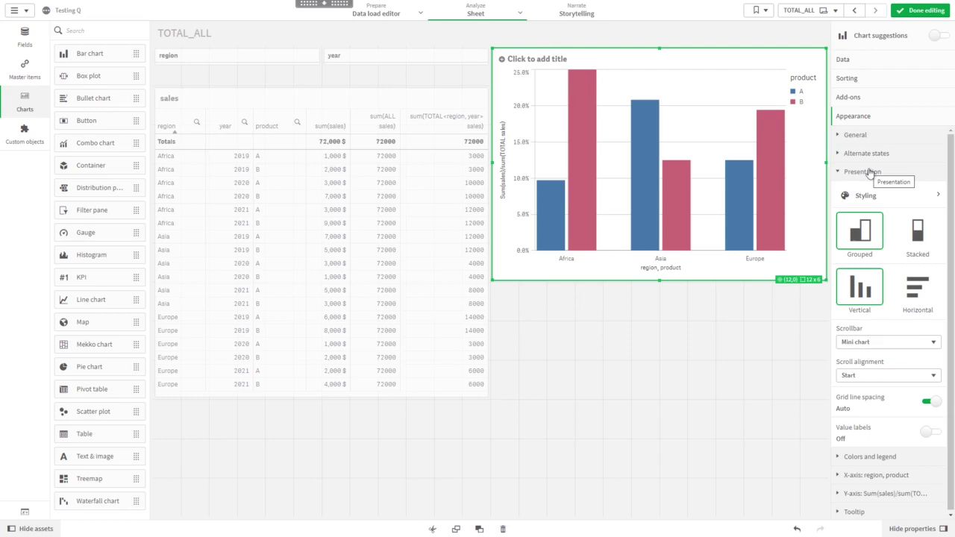
left_click(929, 433)
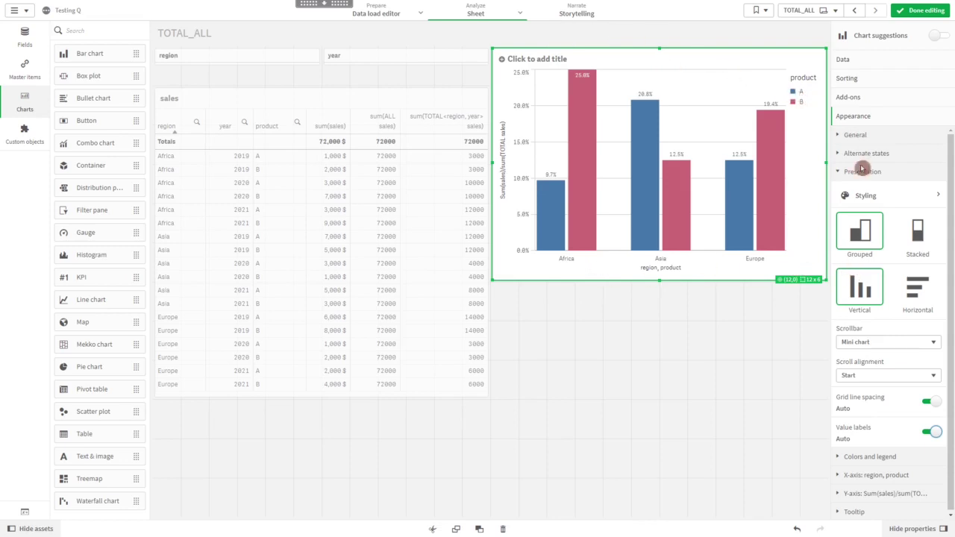
Change the bar measure to Sum(sales)/sum(TOTAL<region> sales) for within-region shares
left_click(865, 63)
left_click(924, 204)
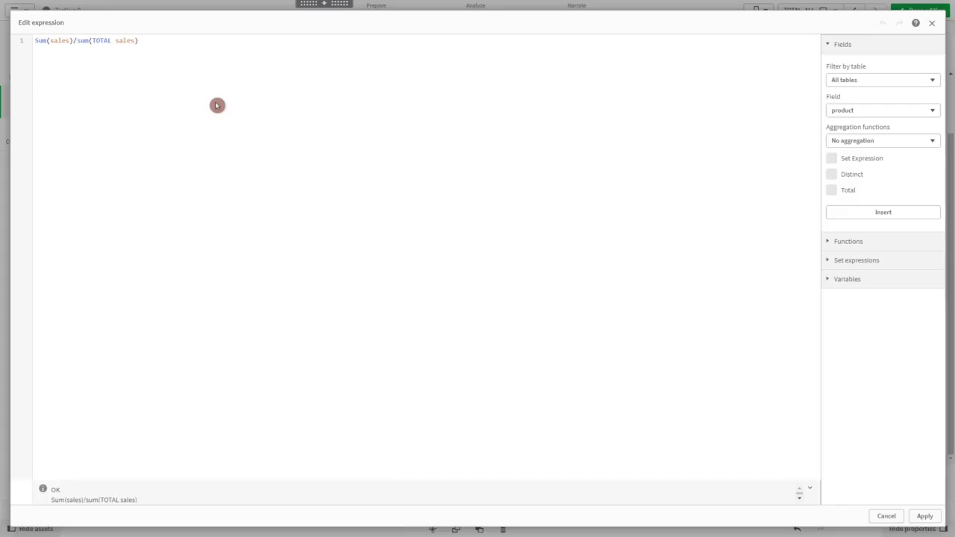
left_click(257, 122)
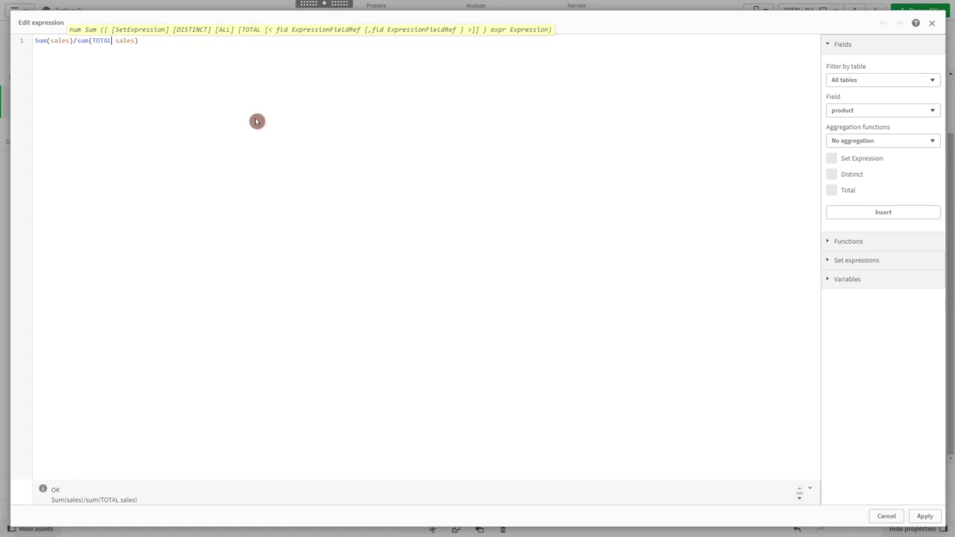
type("<region>")
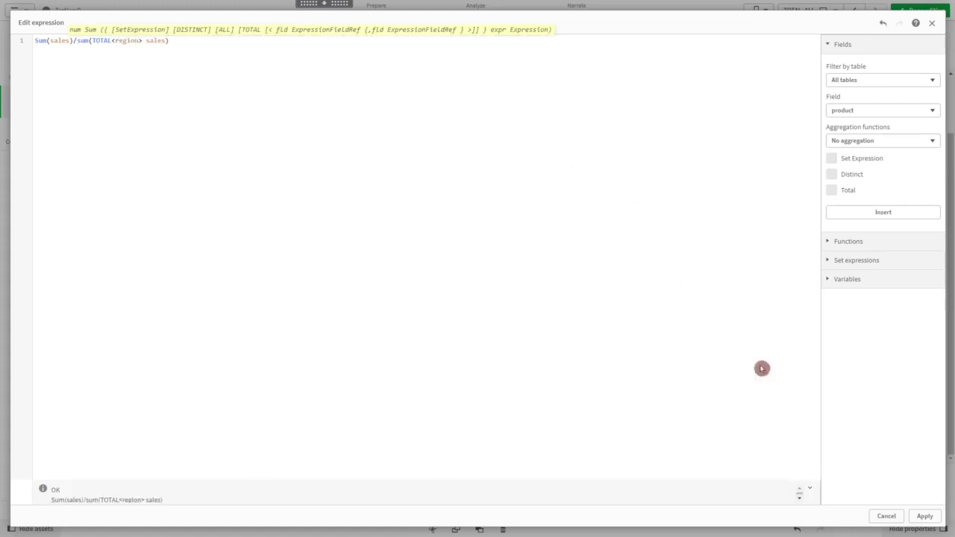
left_click(924, 516)
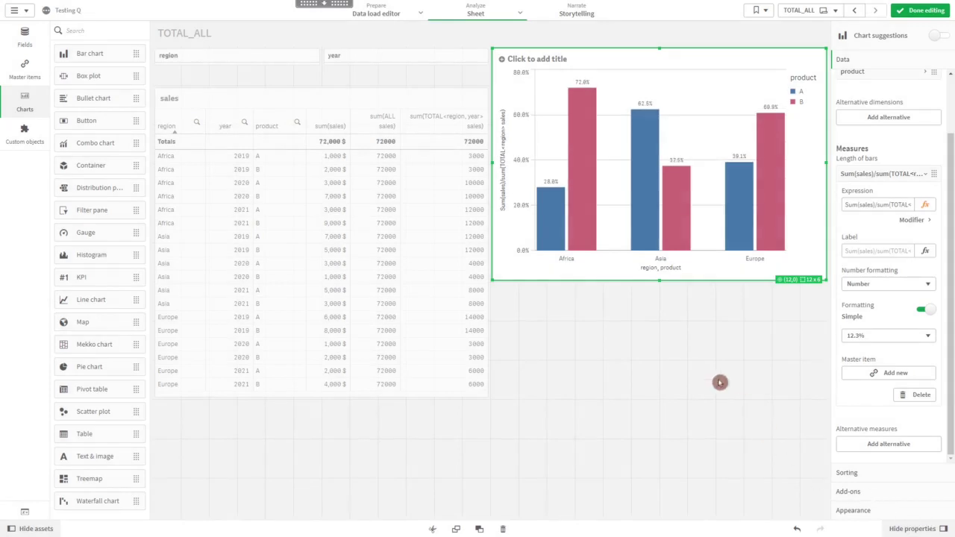